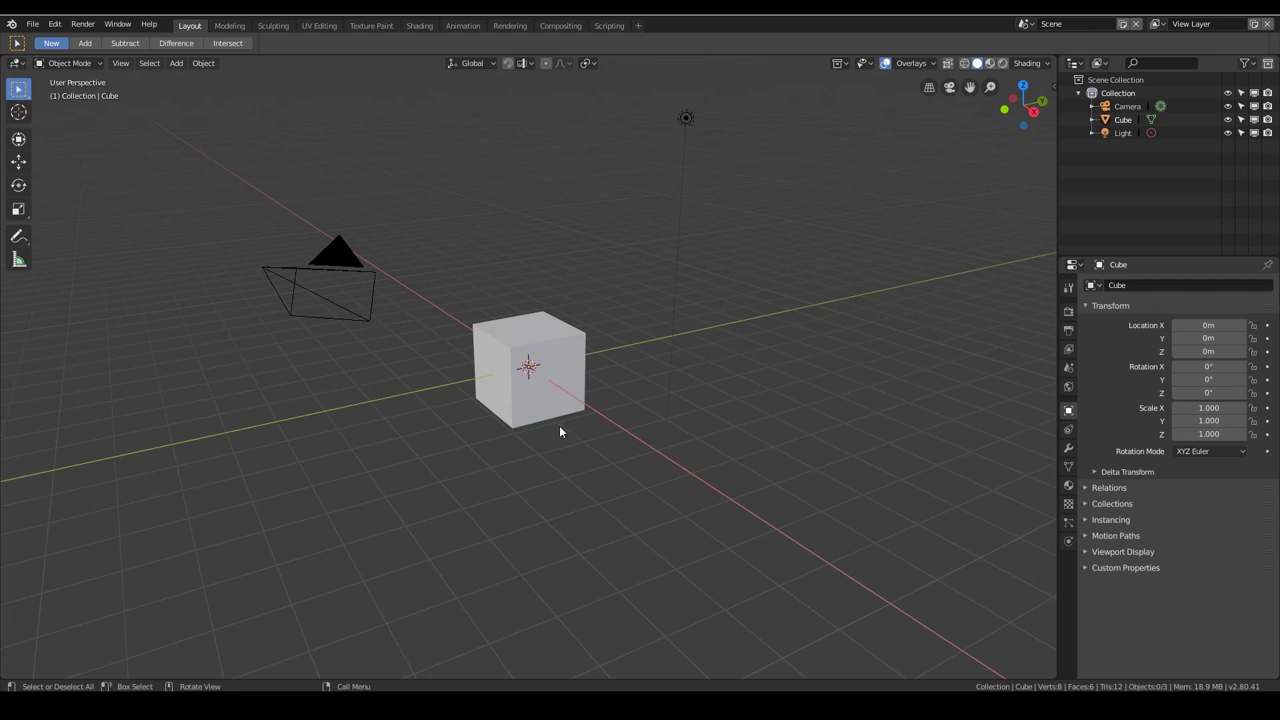
Step: Add a level 5 Subdivision Surface modifier to the default cube and apply it
click(574, 358)
key(ctrl+5)
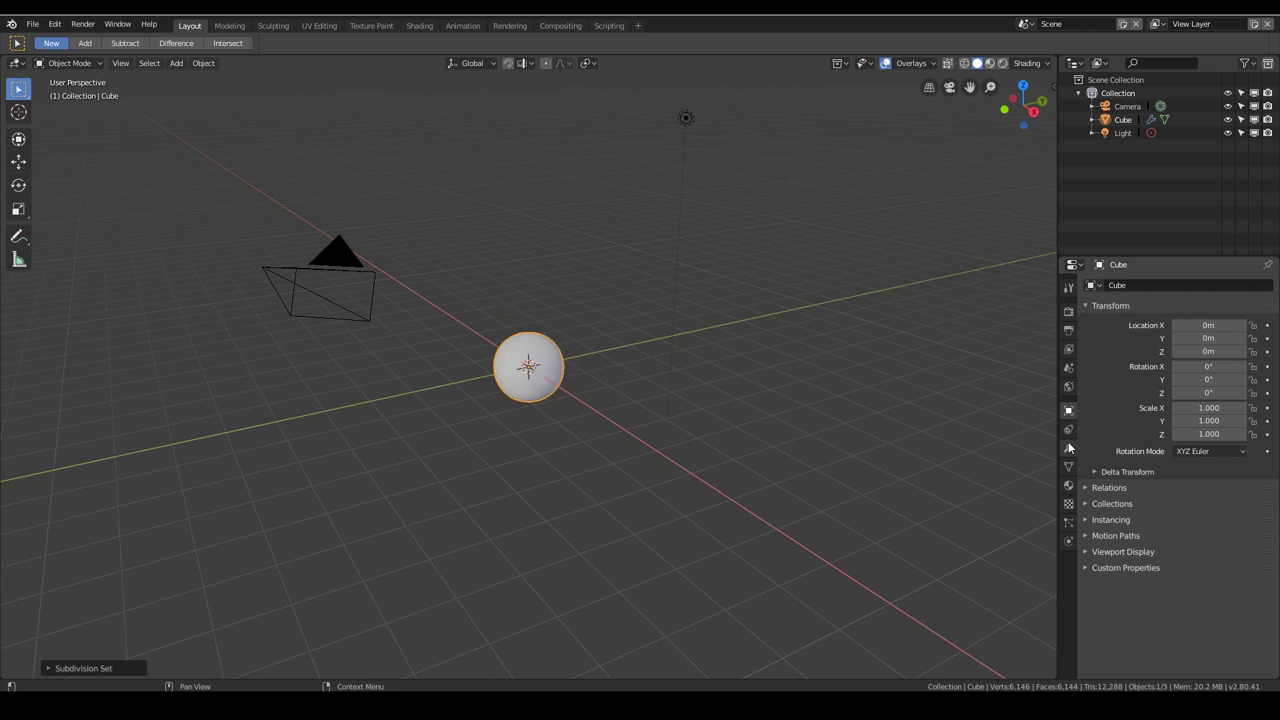
click(1067, 448)
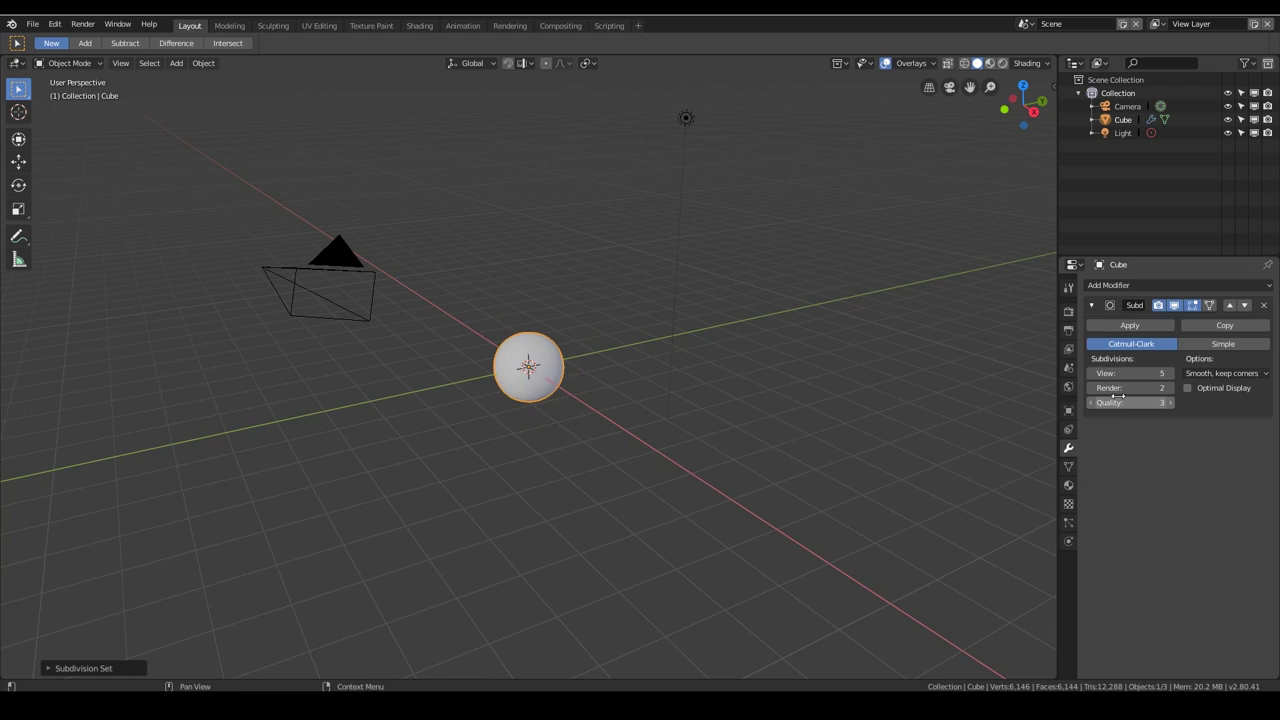
click(1139, 326)
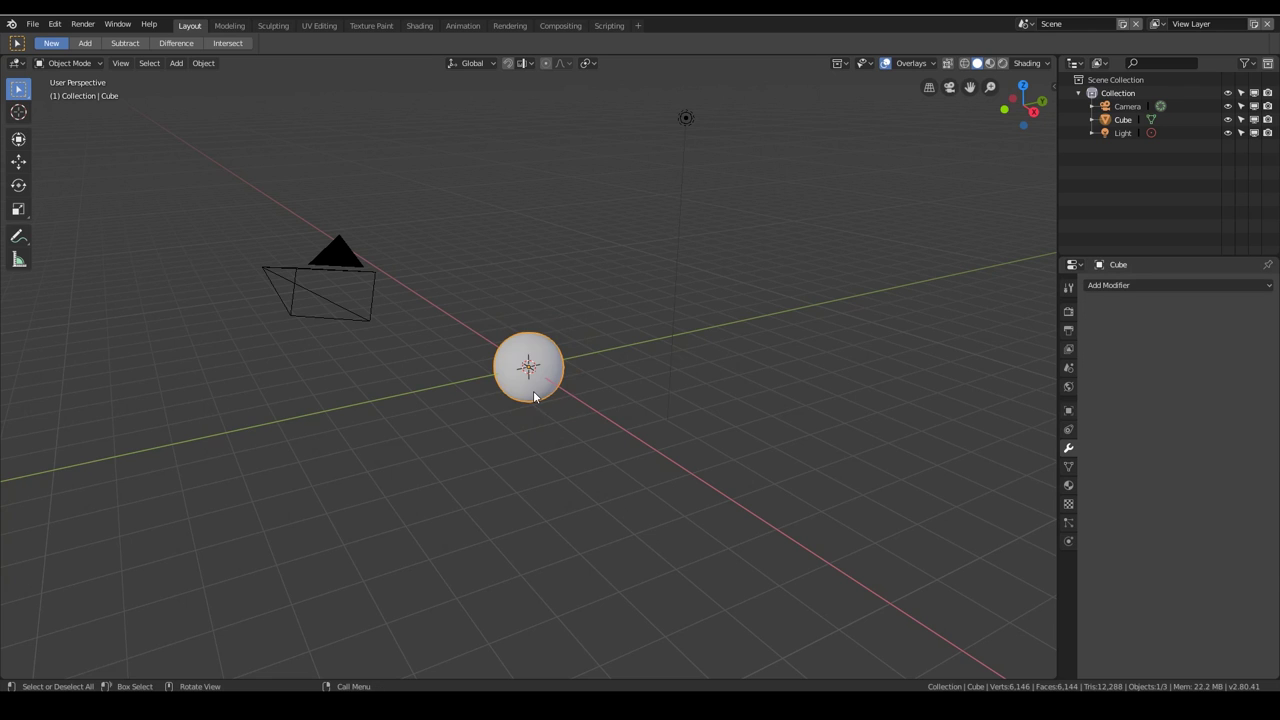
Step: Switch to the Sculpting workspace and enable Dyntopo with Constant Detail detailing
click(272, 25)
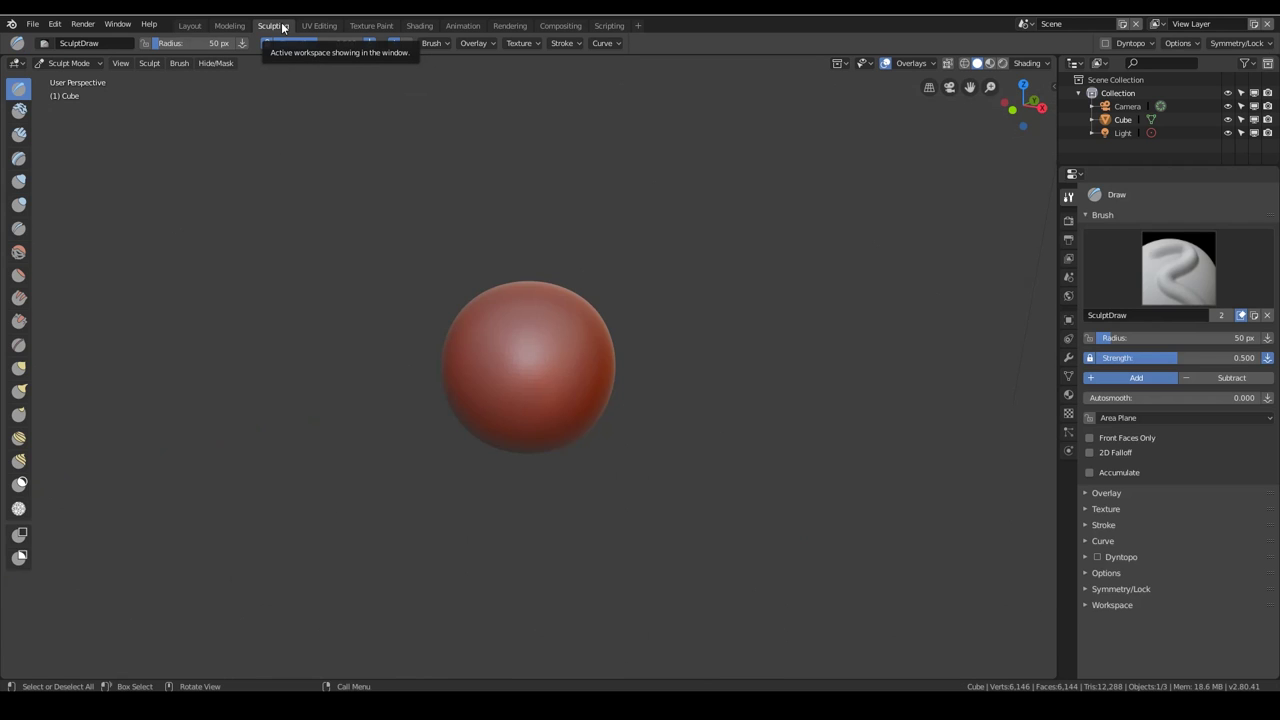
click(1088, 557)
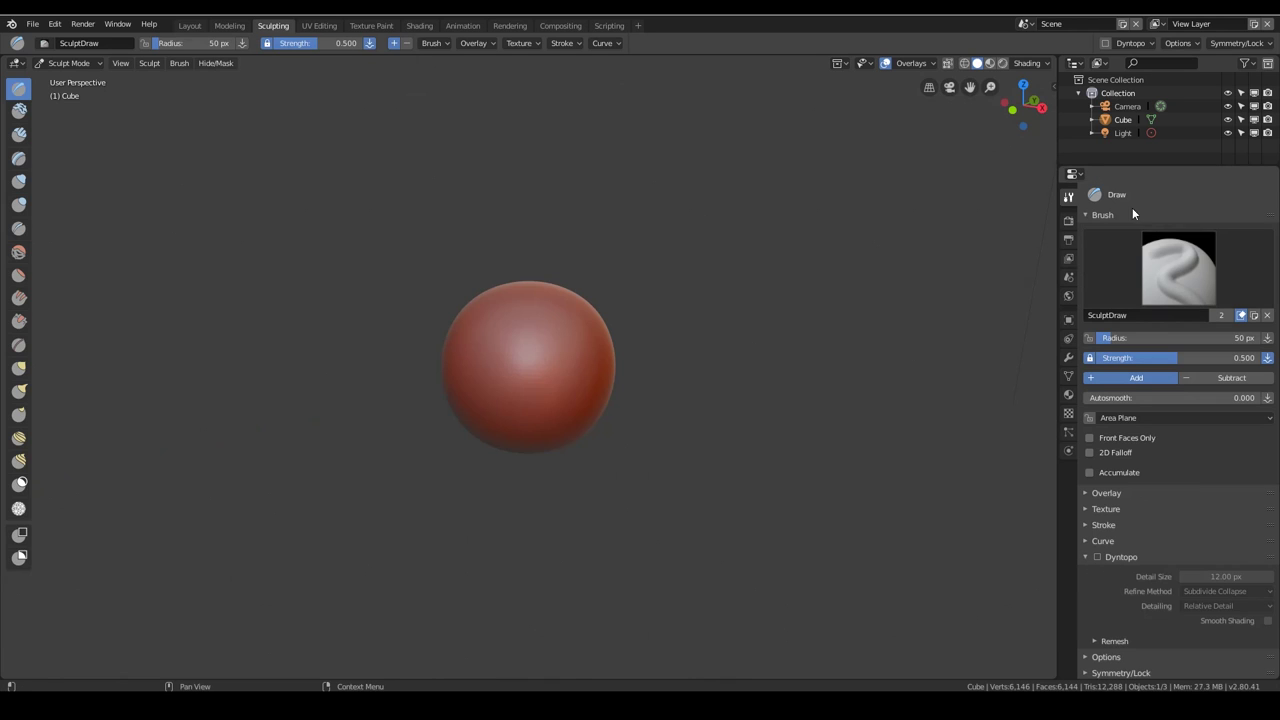
click(1098, 557)
click(1053, 591)
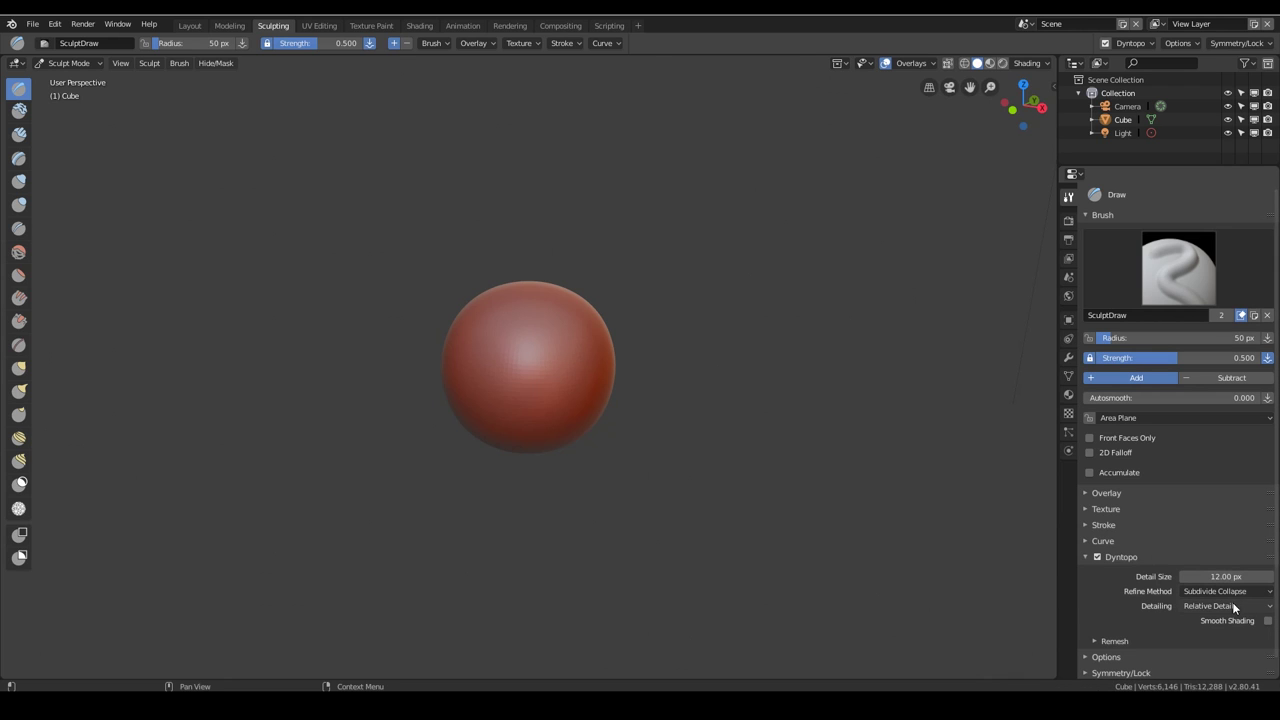
click(1235, 606)
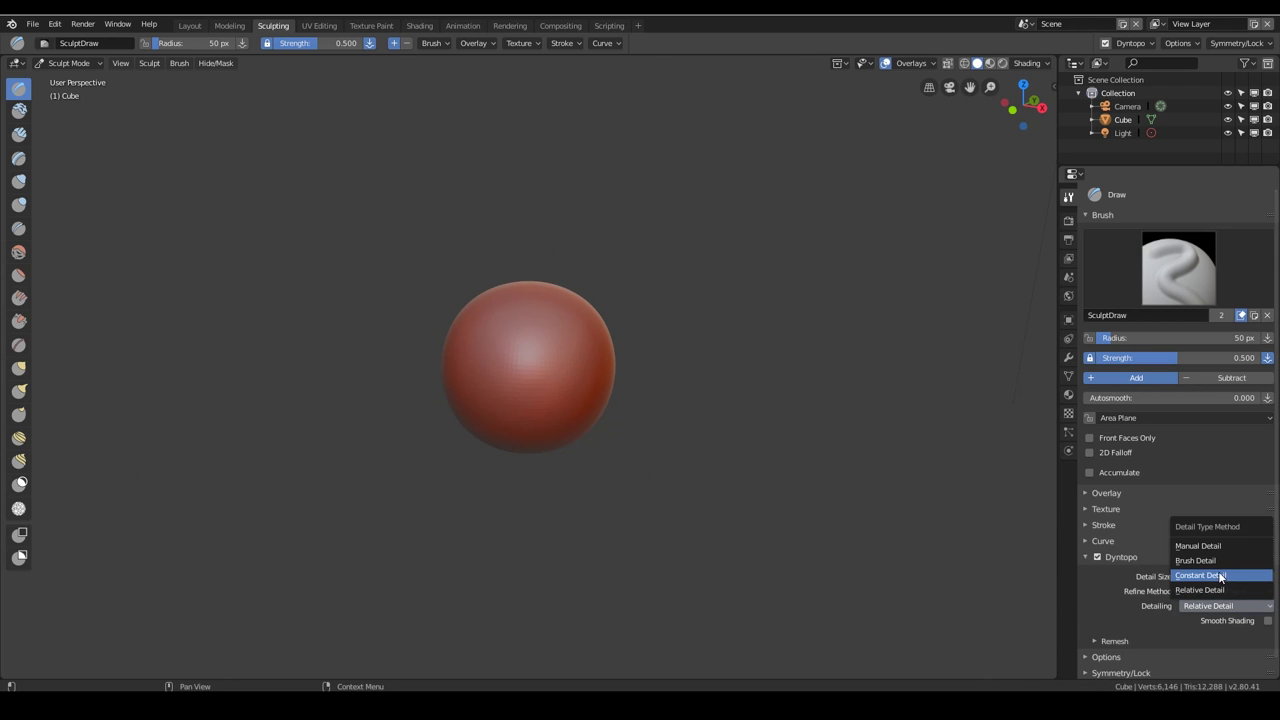
click(1221, 577)
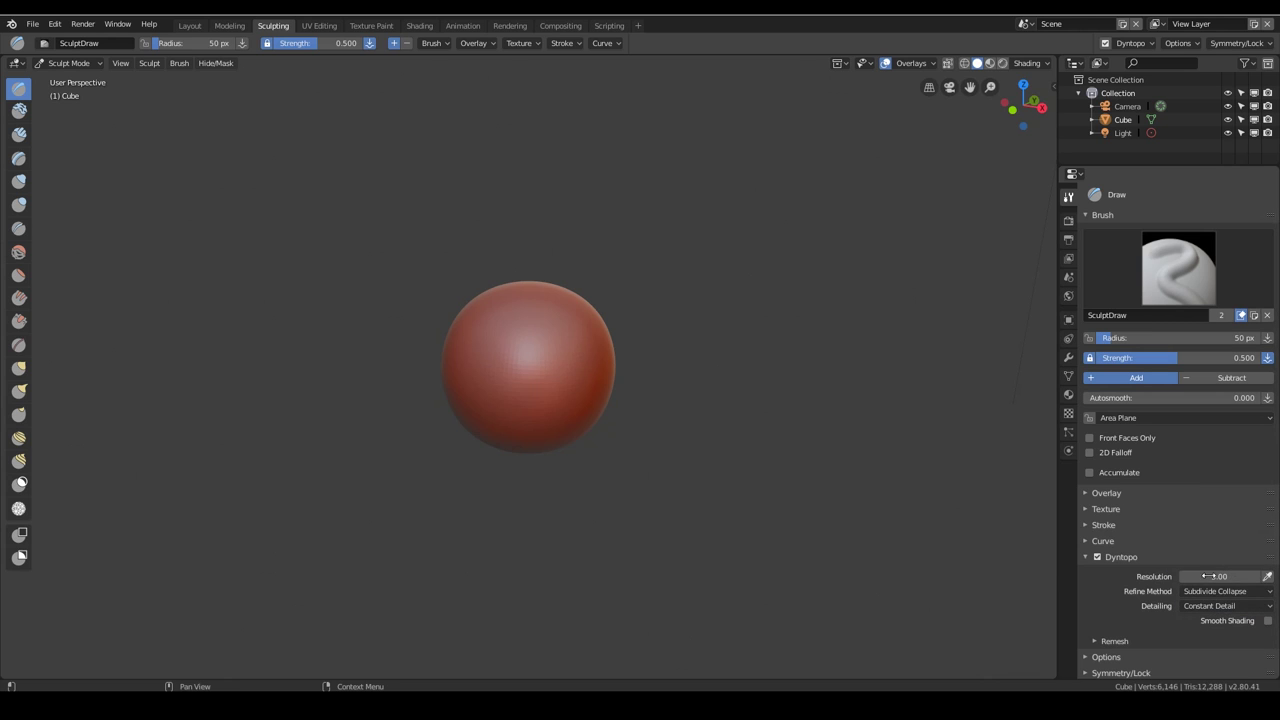
Step: Sample the Dyntopo detail resolution from the sphere's surface
click(1267, 577)
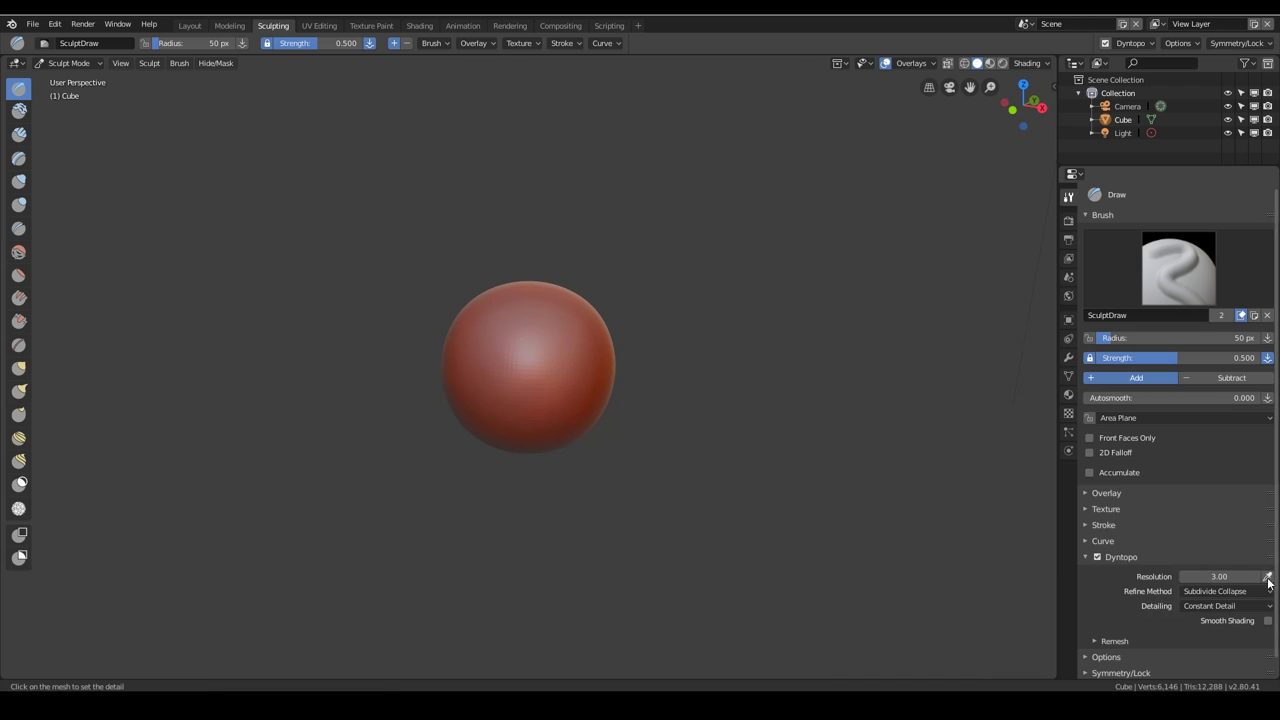
click(1267, 577)
click(549, 373)
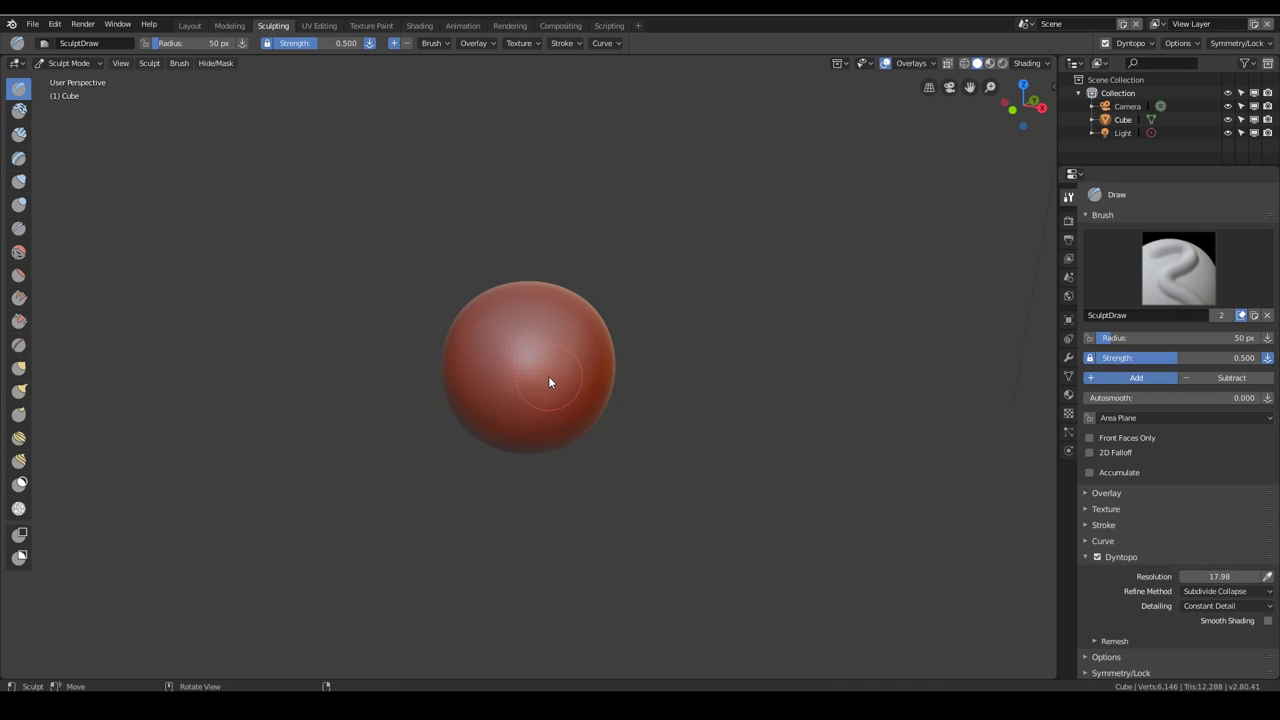
Step: Set the Dyntopo resolution to 7
click(1216, 576)
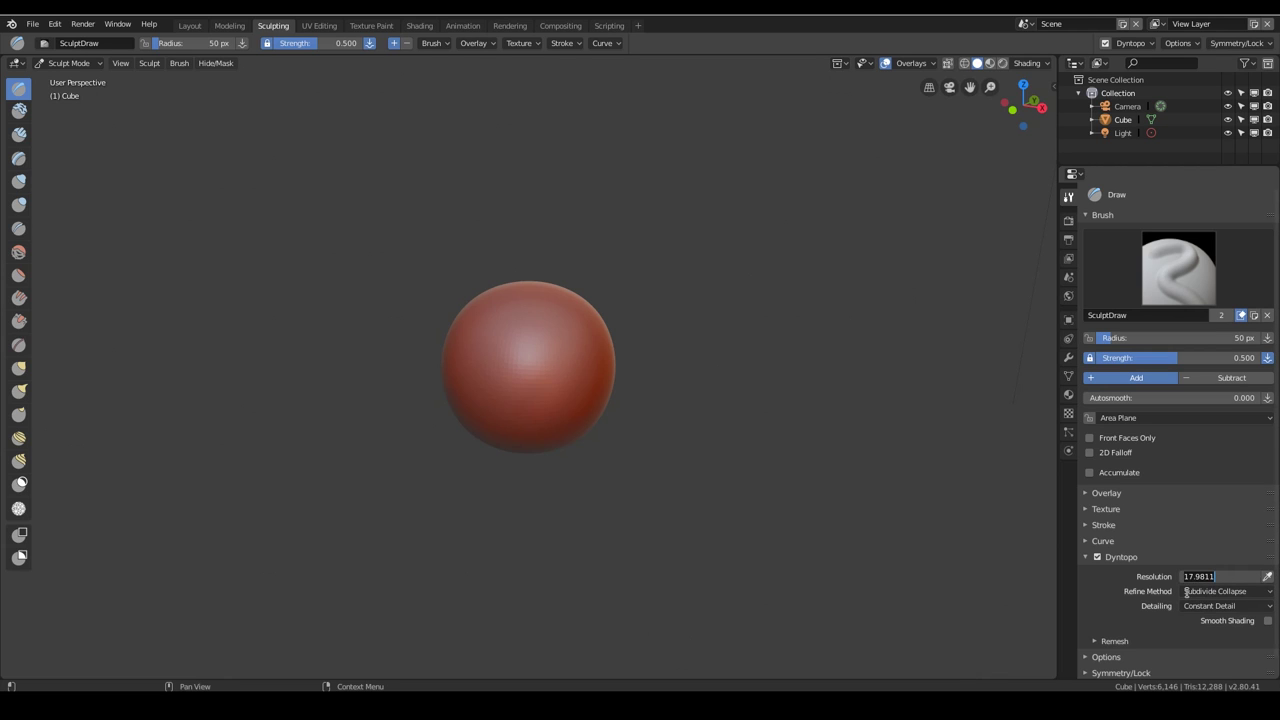
text(7)
key(Return)
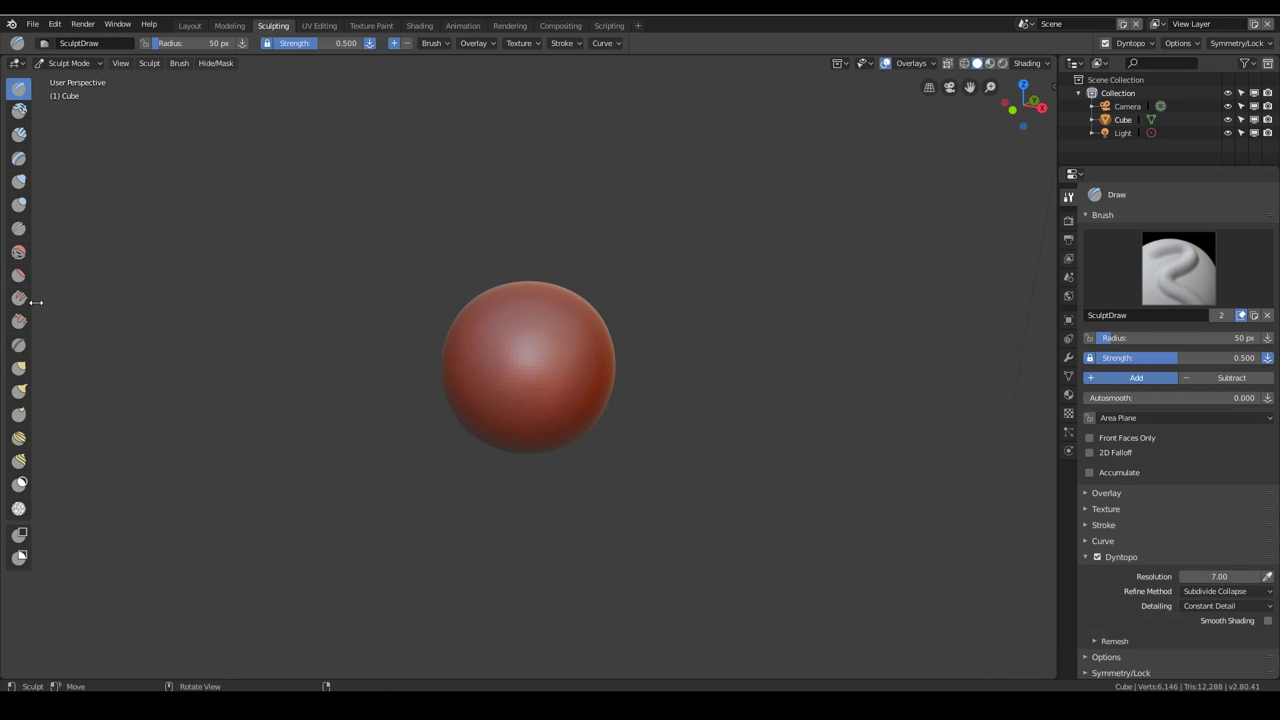
Step: Choose the Snake Hook brush and turn off X mirror symmetry
click(19, 390)
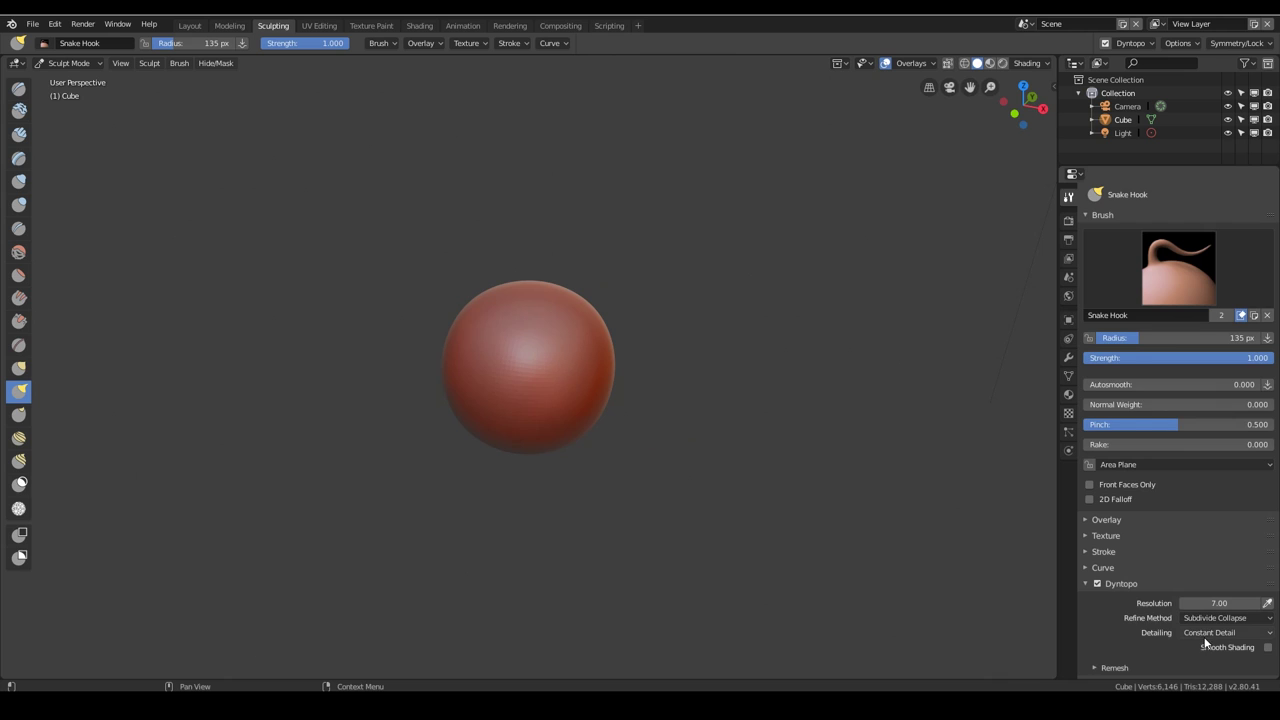
scroll(1206, 643, down, 2)
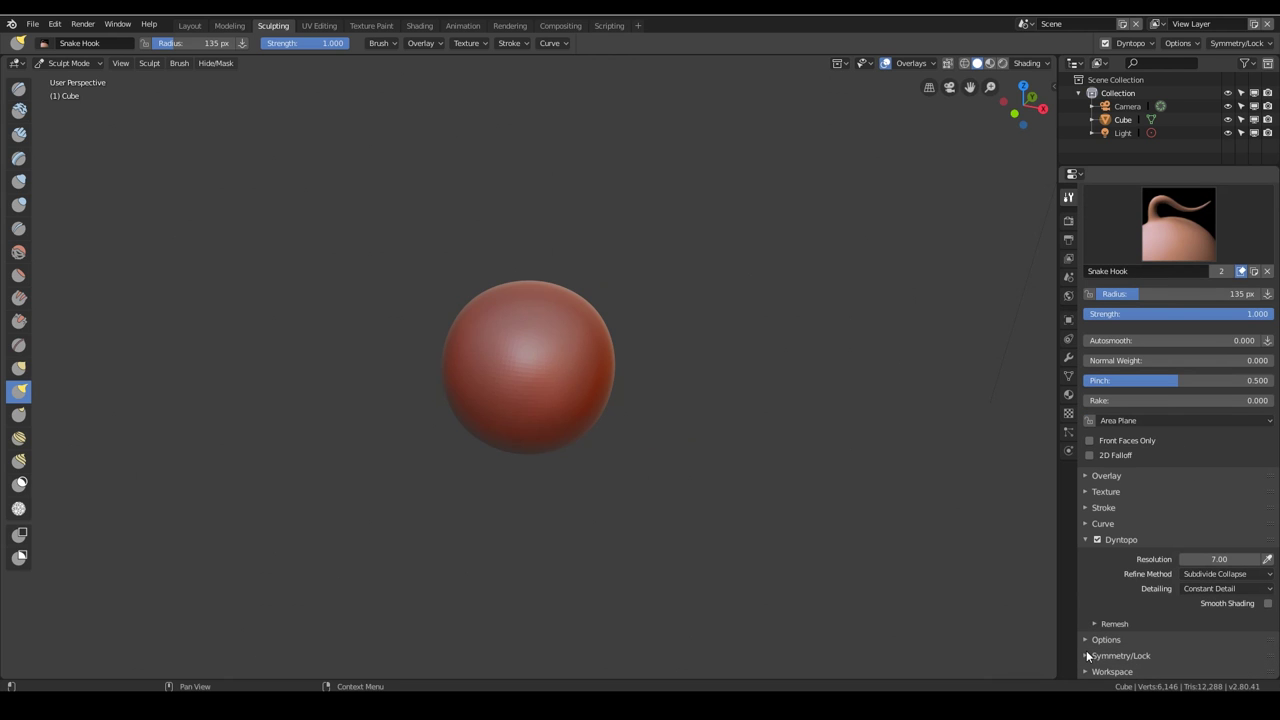
click(1086, 652)
middle_drag(1191, 633, 1202, 354)
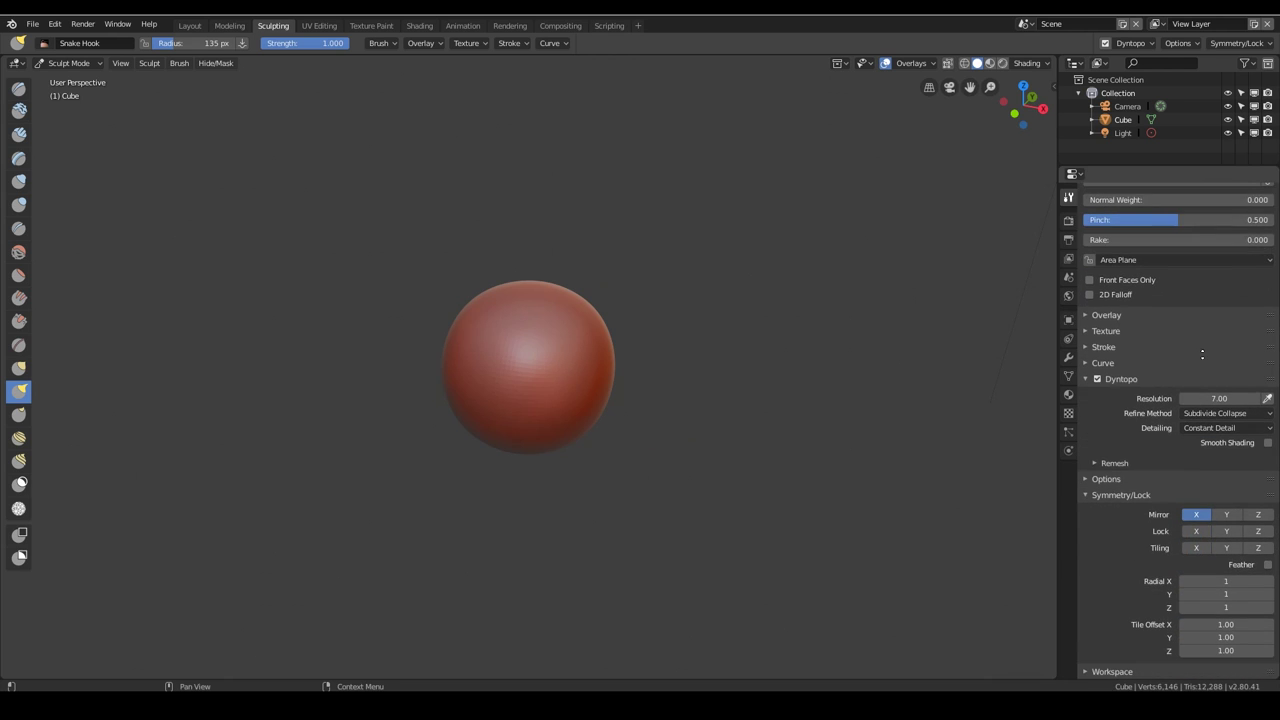
click(1200, 516)
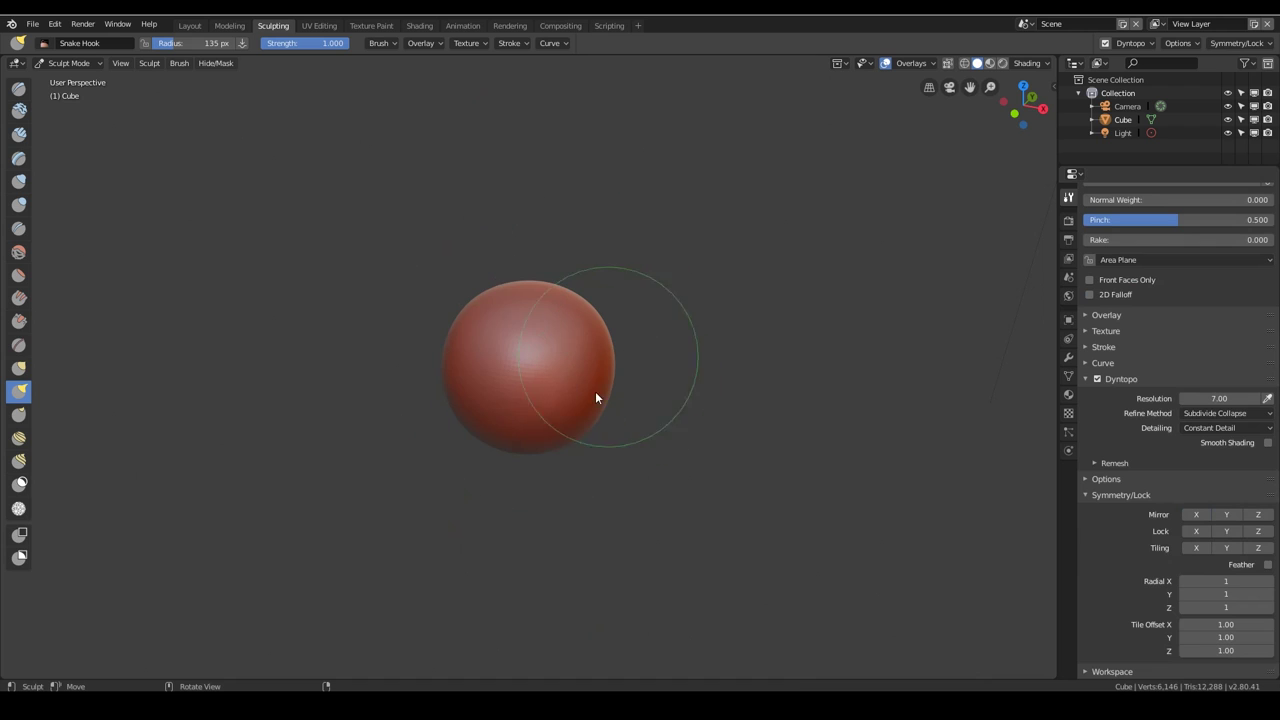
Step: Set the radial symmetry count around Z to 32
click(1222, 607)
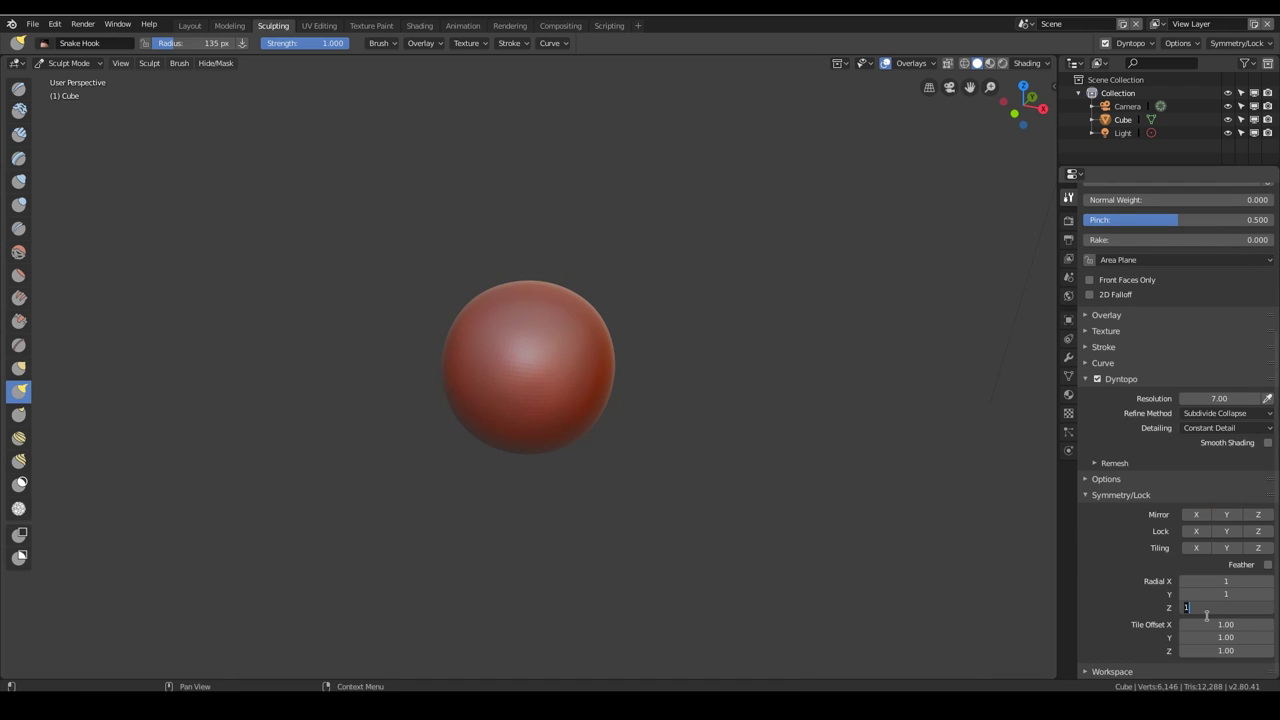
text(32)
key(Return)
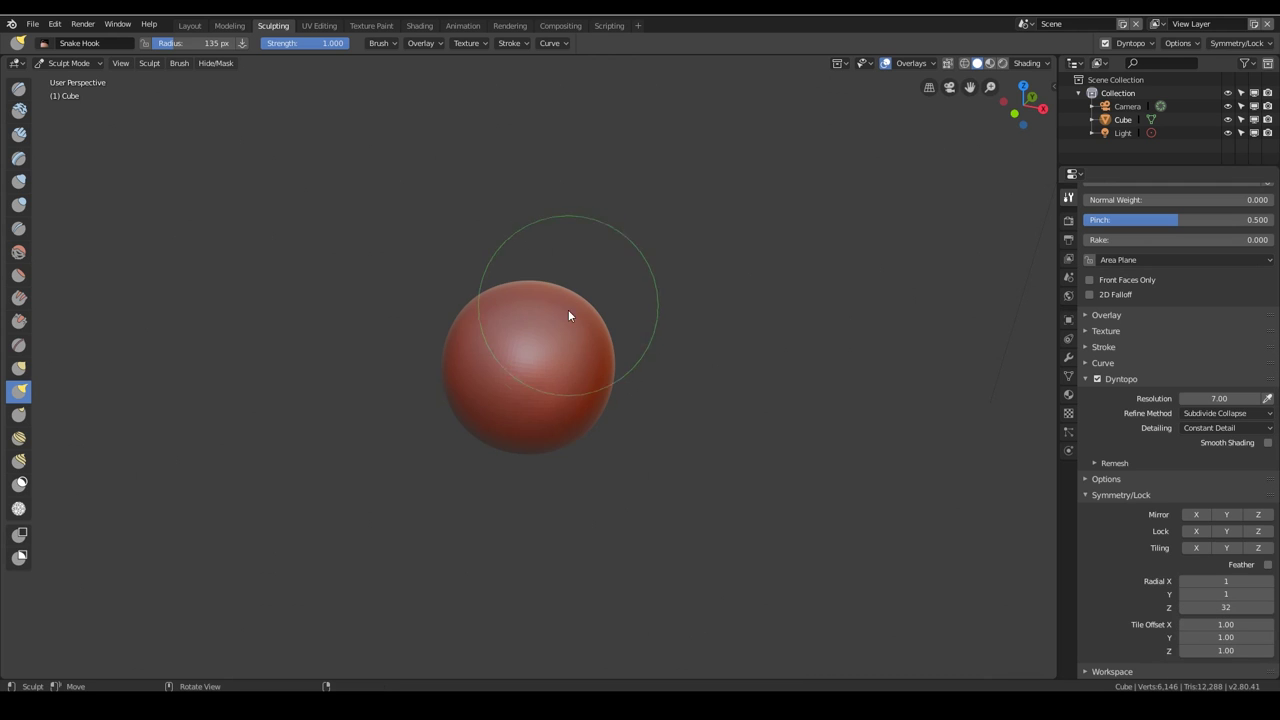
Step: Pull the sphere up into a column with Snake Hook, bulge its upper half outward and shape the top rim
mouse_move(568, 323)
mouse_down()
mouse_move(587, 312)
mouse_move(584, 257)
mouse_move(545, 240)
mouse_move(562, 244)
mouse_move(562, 386)
mouse_move(592, 425)
mouse_up()
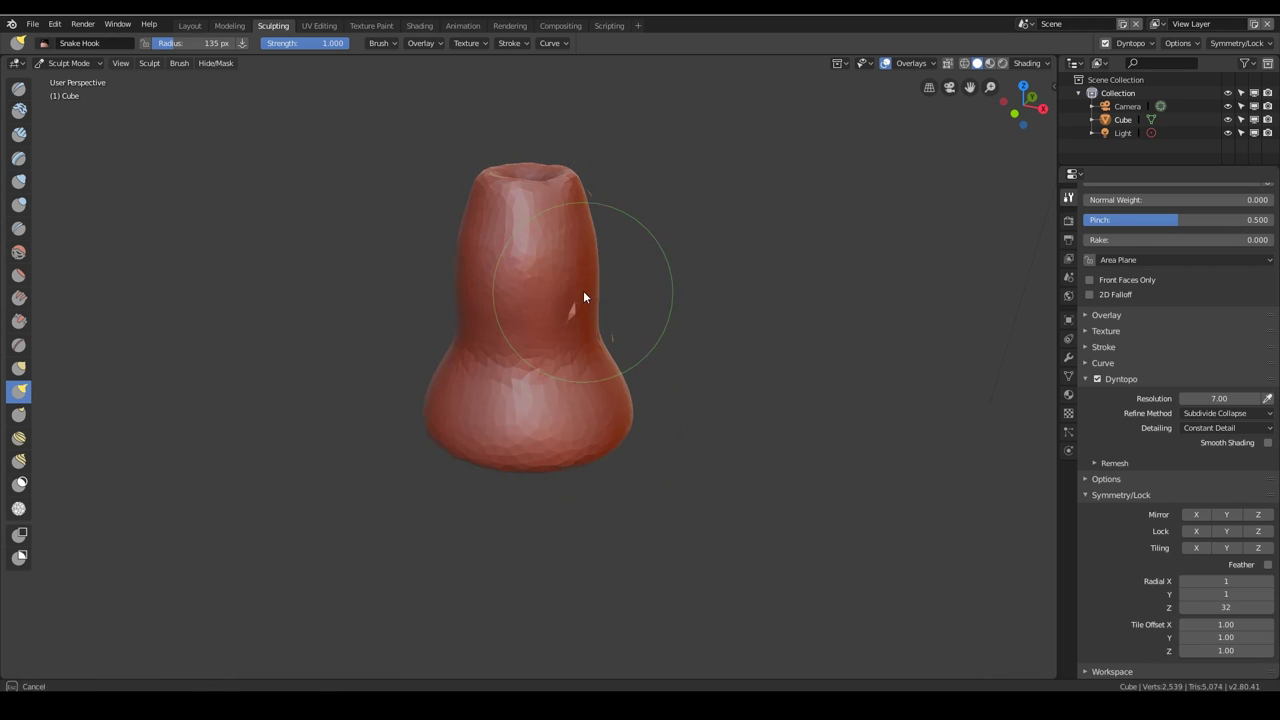
drag(584, 267, 602, 265)
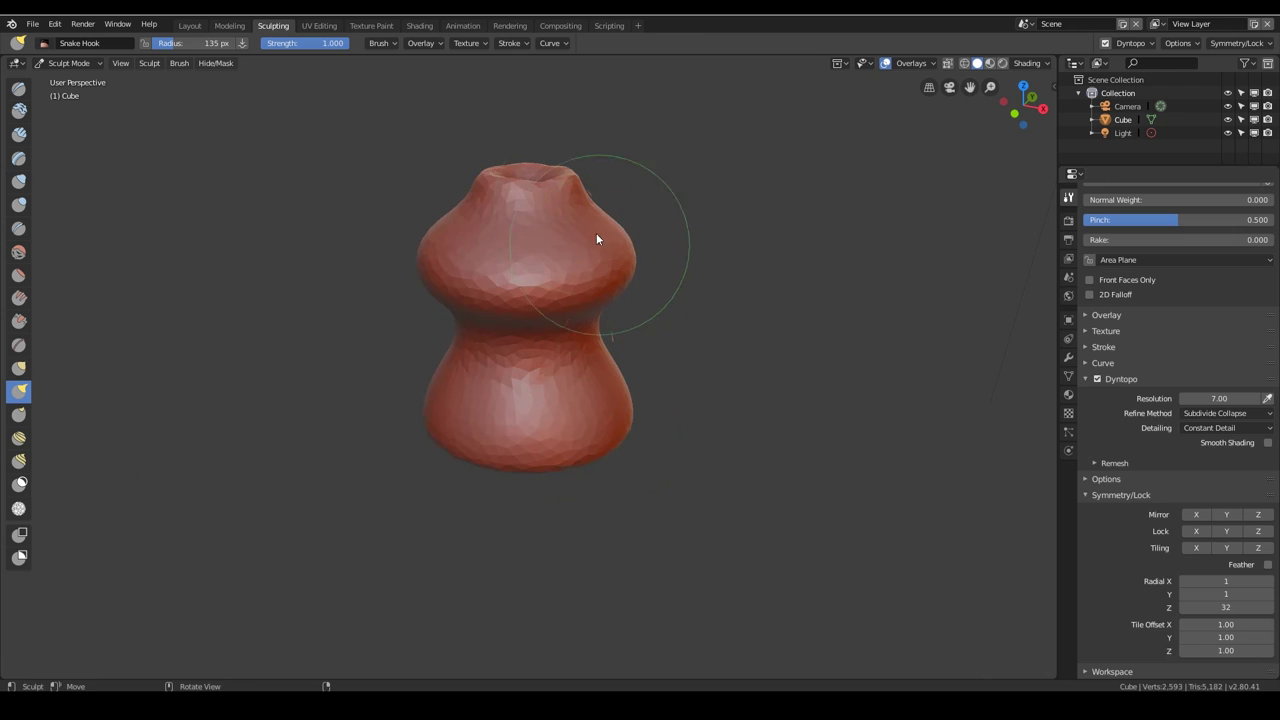
drag(568, 176, 586, 213)
scroll(590, 191, up, 2)
scroll(590, 185, up, 1)
shift+middle_drag(636, 172, 603, 395)
Step: Undo the last strokes on the top of the form
key(ctrl+z)
key(ctrl+z)
key(ctrl+z)
key(ctrl+z)
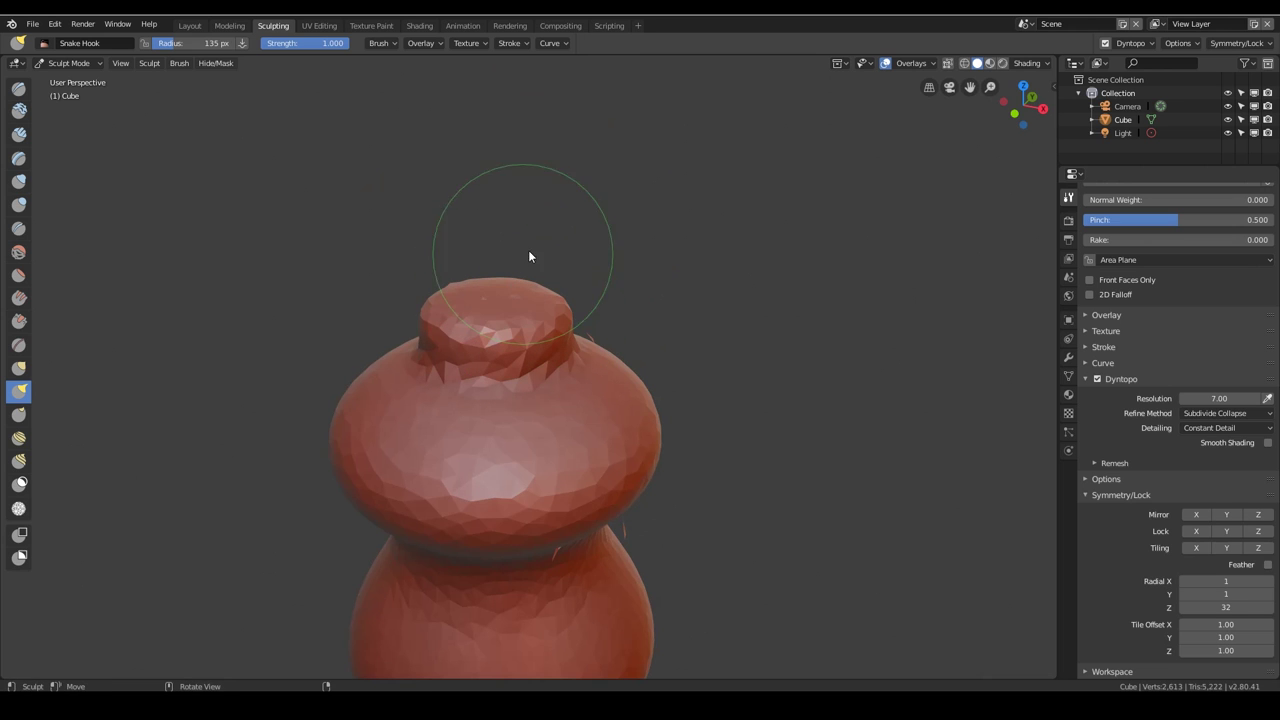
Step: Visit the Layout workspace, return to Sculpting, and pull the top cap up into a hollow collar with Snake Hook
click(192, 26)
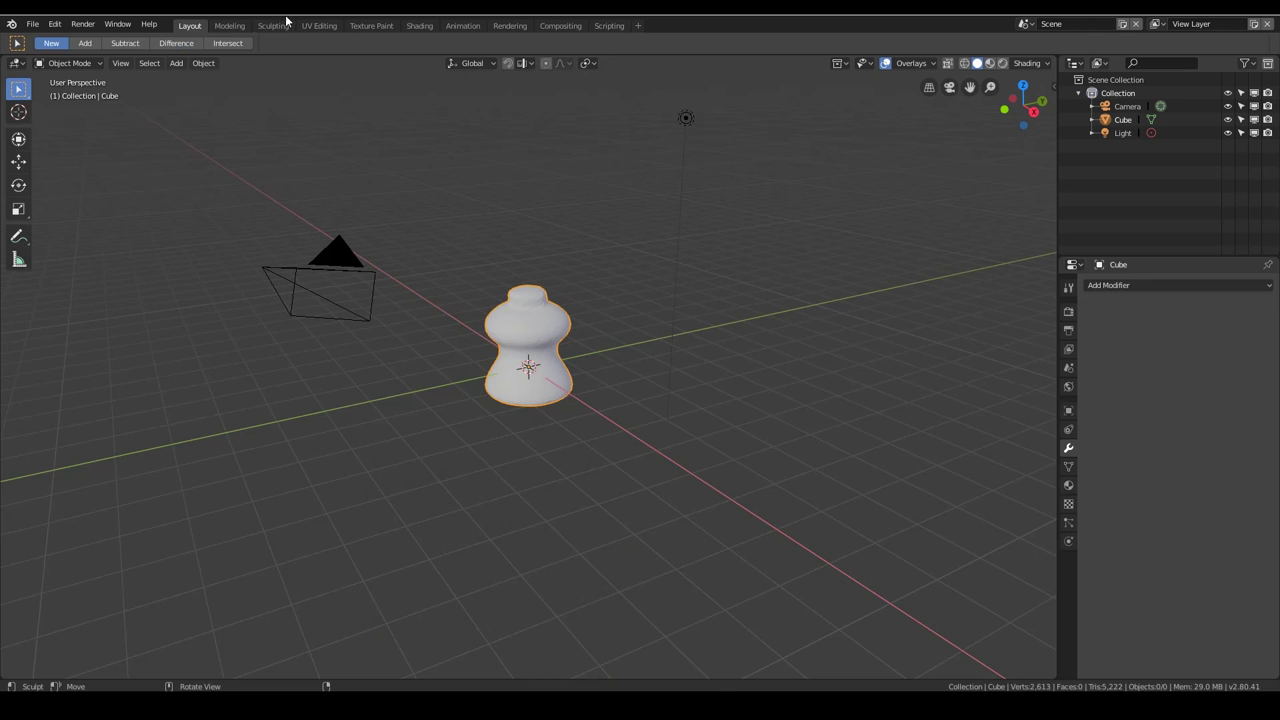
click(280, 24)
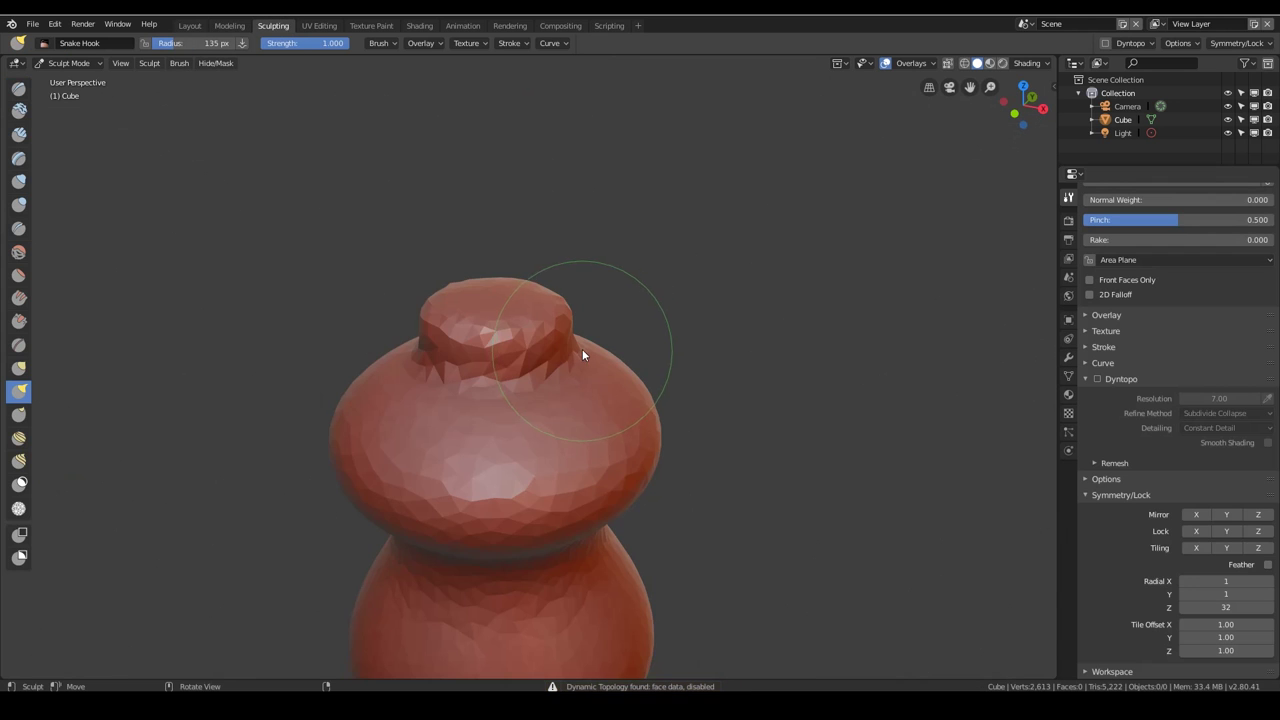
middle_drag(582, 349, 588, 331)
mouse_move(556, 304)
mouse_down()
mouse_move(614, 250)
mouse_move(614, 226)
mouse_move(601, 231)
mouse_move(620, 206)
mouse_up()
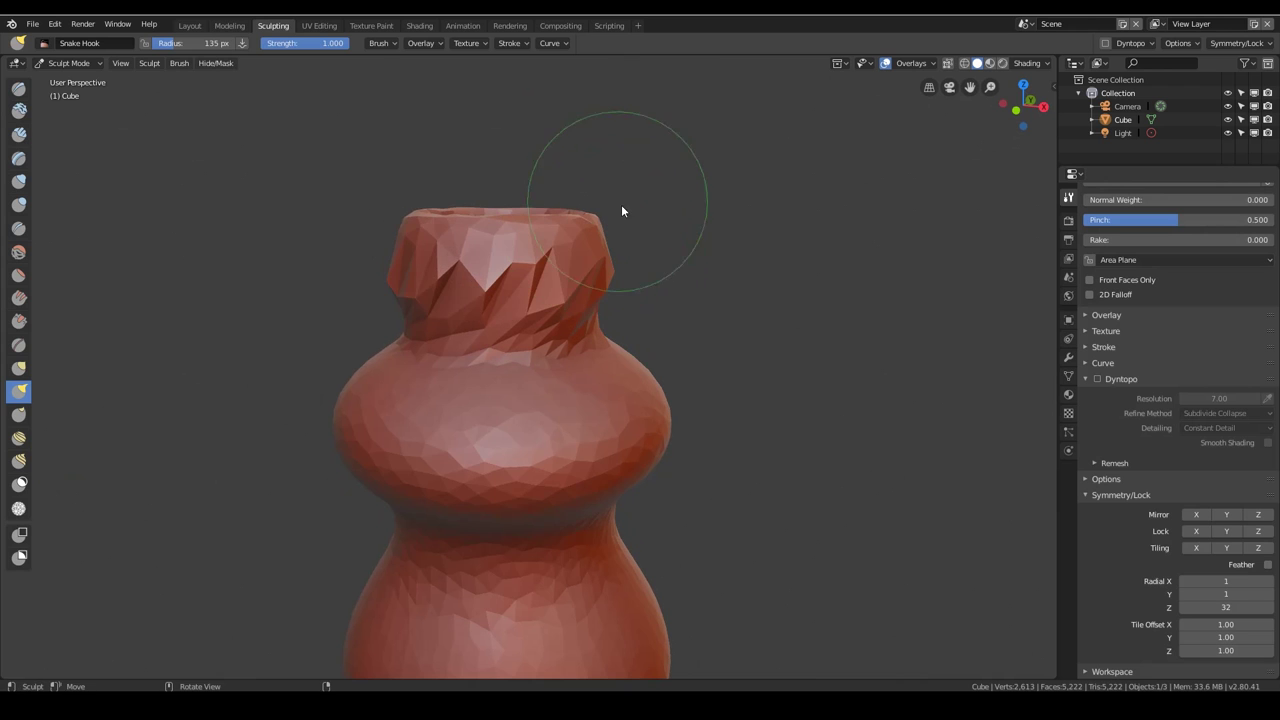
mouse_move(628, 234)
middle_down()
mouse_move(617, 394)
mouse_move(538, 456)
middle_up()
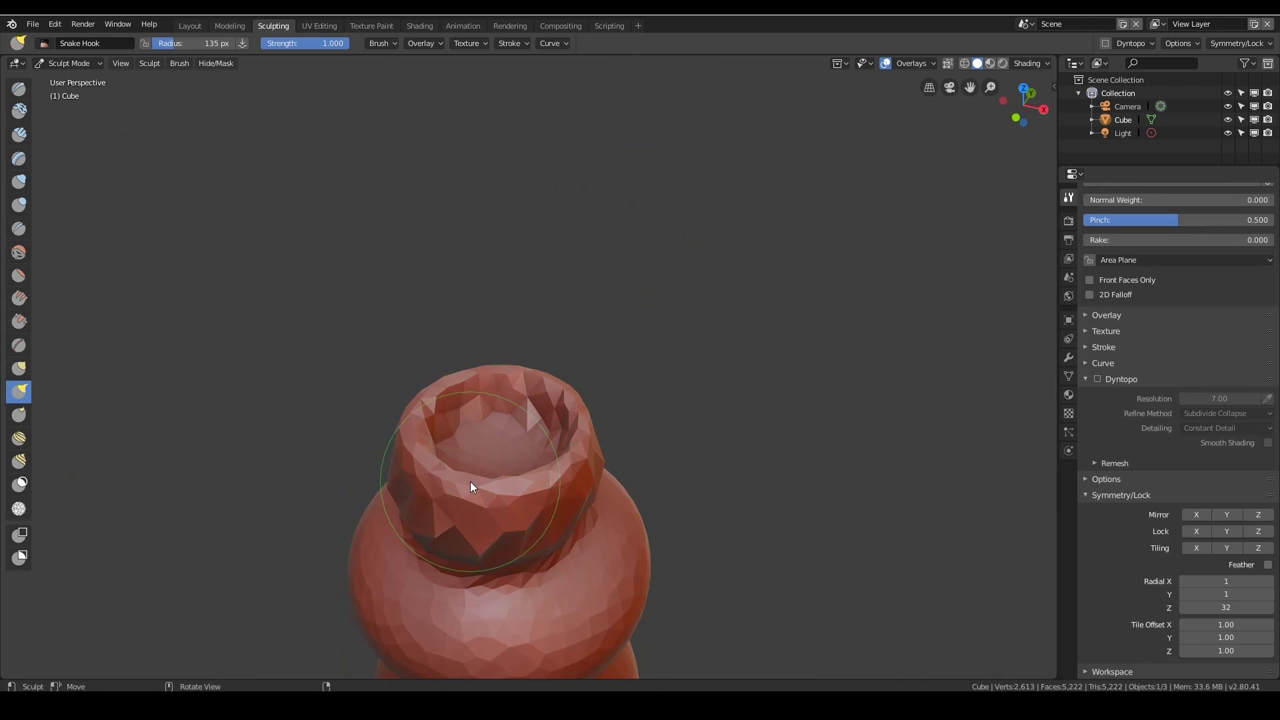
Step: Re-enable Dyntopo despite the vertex data warning and pull the collar's rim into a wide flange with Snake Hook
click(1100, 380)
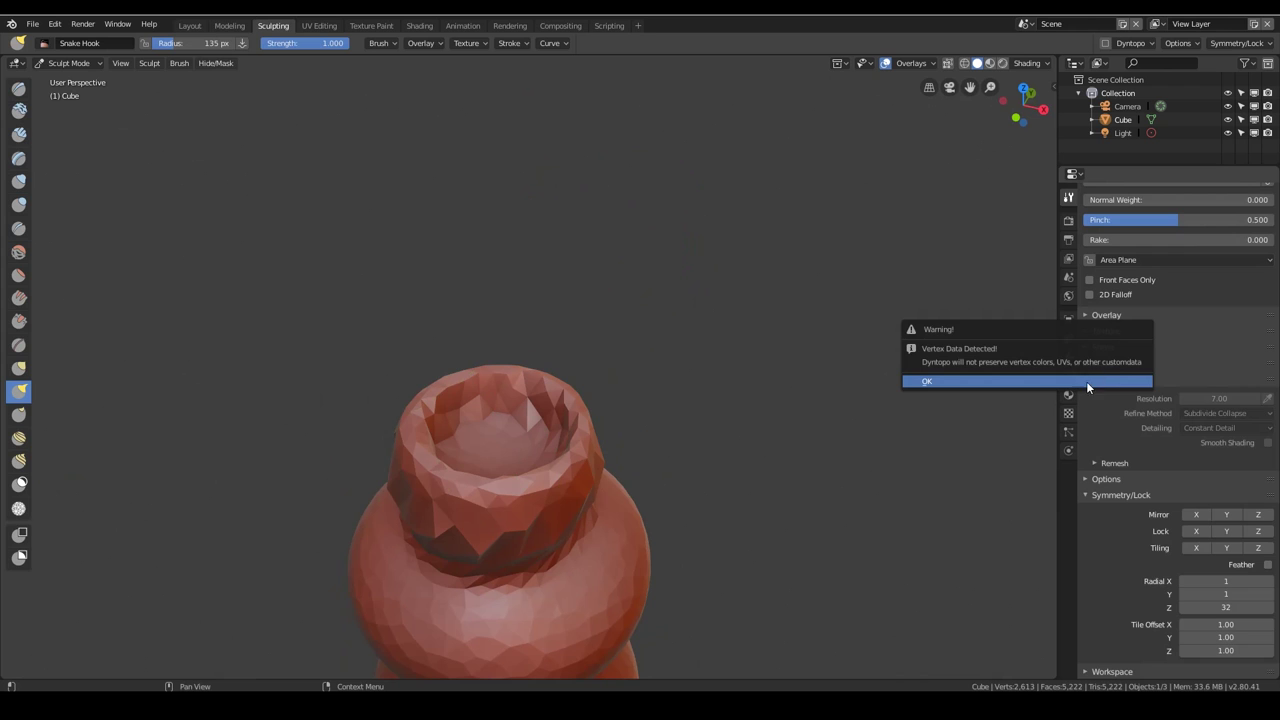
click(1088, 383)
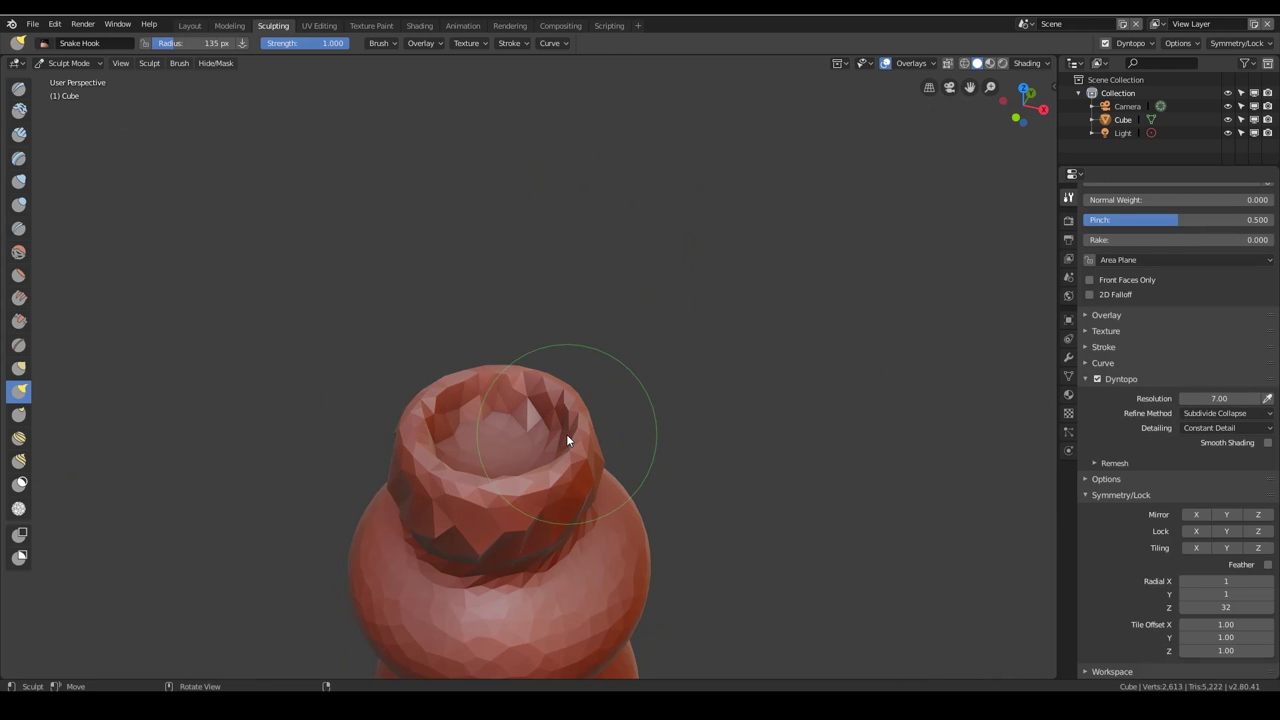
middle_drag(567, 435, 569, 405)
mouse_move(569, 405)
mouse_down()
mouse_move(568, 381)
mouse_move(597, 383)
mouse_move(577, 346)
mouse_up()
Step: Build up a cup-shaped tier on top of the flange with the Draw brush
click(20, 88)
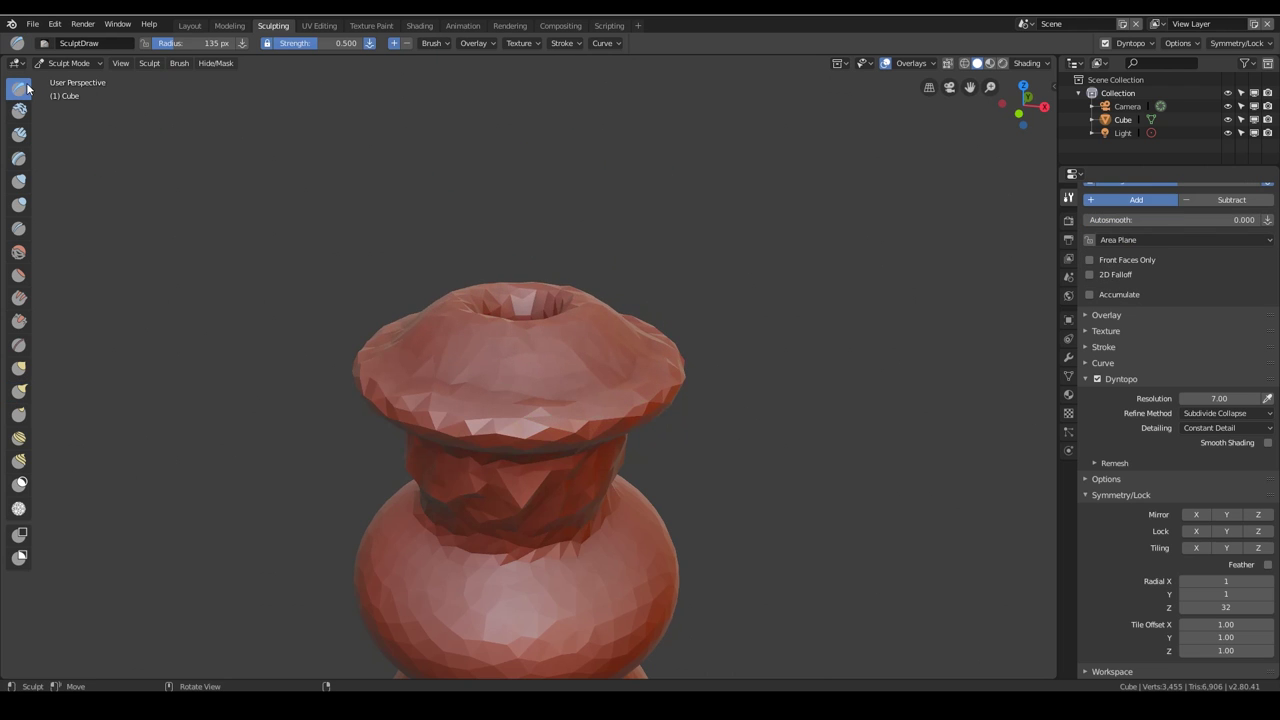
middle_drag(574, 305, 549, 394)
mouse_move(549, 394)
mouse_down()
mouse_move(522, 391)
mouse_move(598, 372)
mouse_up()
middle_drag(621, 323, 631, 300)
drag(610, 320, 636, 286)
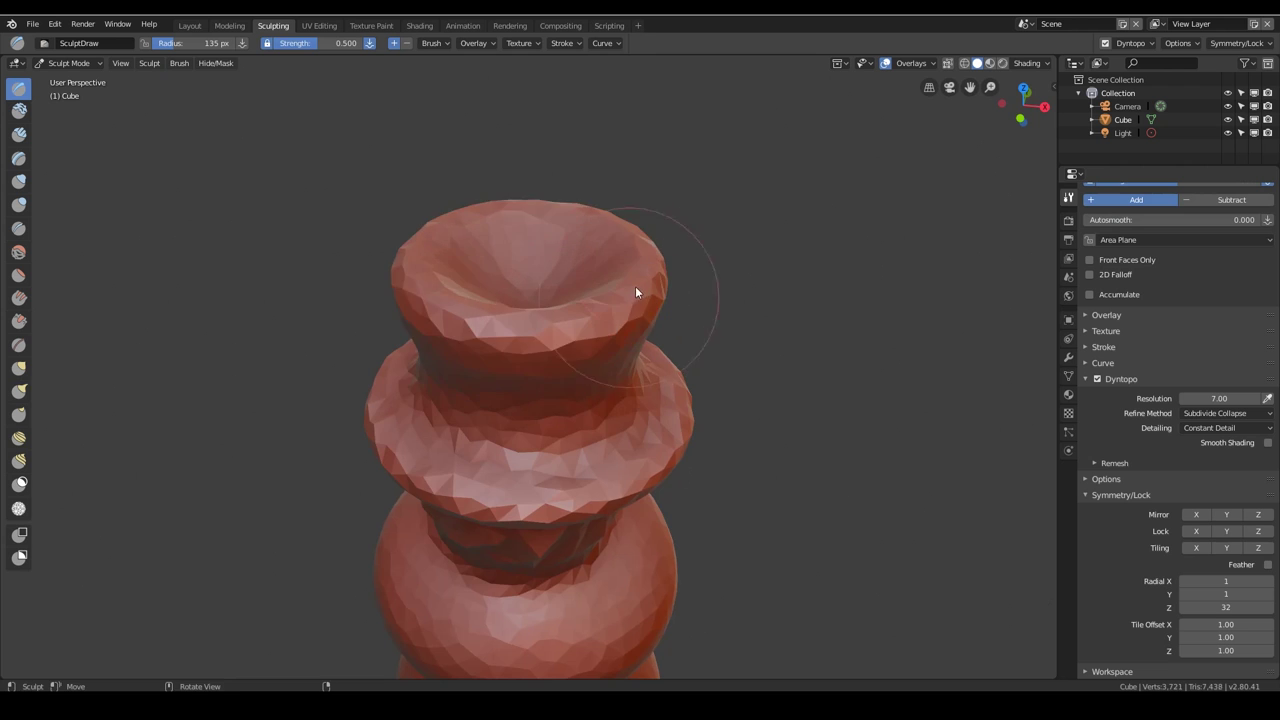
mouse_move(635, 292)
middle_down()
mouse_move(663, 234)
mouse_move(649, 306)
middle_up()
drag(505, 355, 550, 322)
Step: Draw a wide disc-shaped ring around the waist below the round bulge
mouse_move(550, 322)
middle_down()
mouse_move(611, 227)
mouse_move(632, 398)
middle_up()
mouse_move(633, 406)
shift+middle_down()
mouse_move(641, 336)
mouse_move(637, 401)
mouse_move(651, 385)
mouse_move(642, 336)
shift+middle_up()
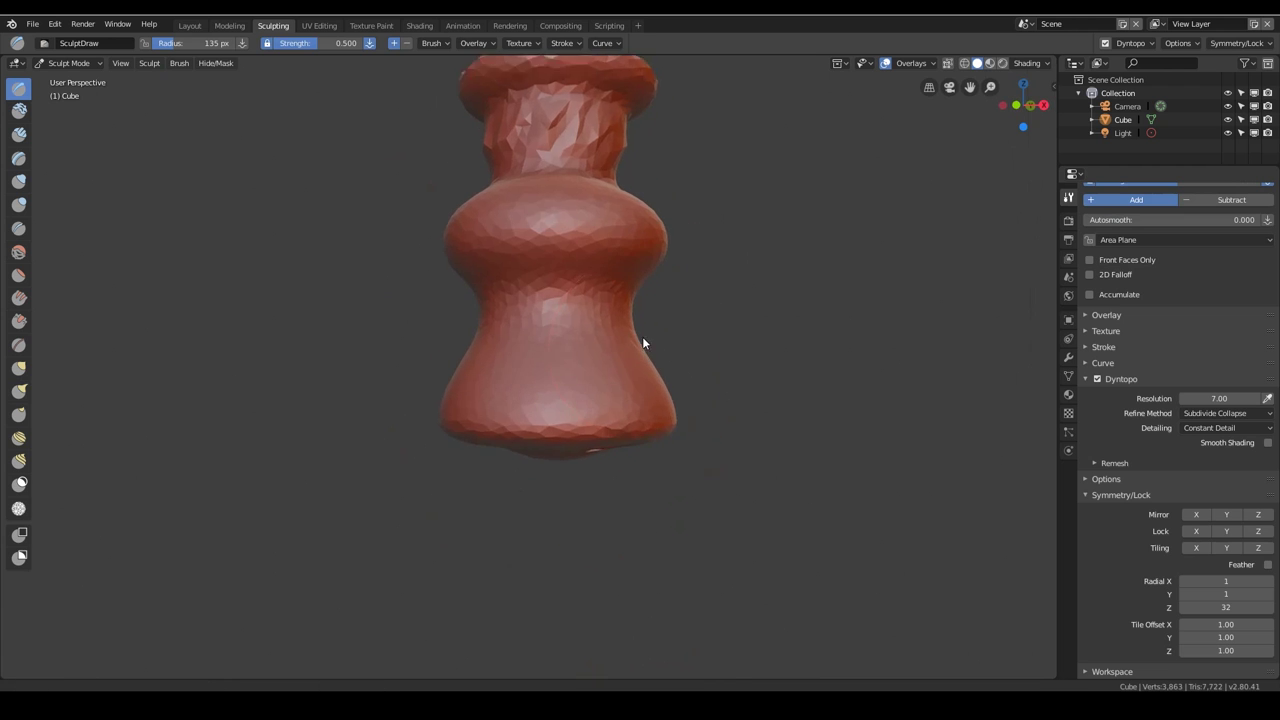
scroll(640, 330, up, 2)
mouse_move(635, 304)
mouse_down()
mouse_move(596, 309)
mouse_move(735, 314)
mouse_up()
mouse_move(735, 314)
middle_down()
mouse_move(738, 284)
mouse_move(712, 288)
middle_up()
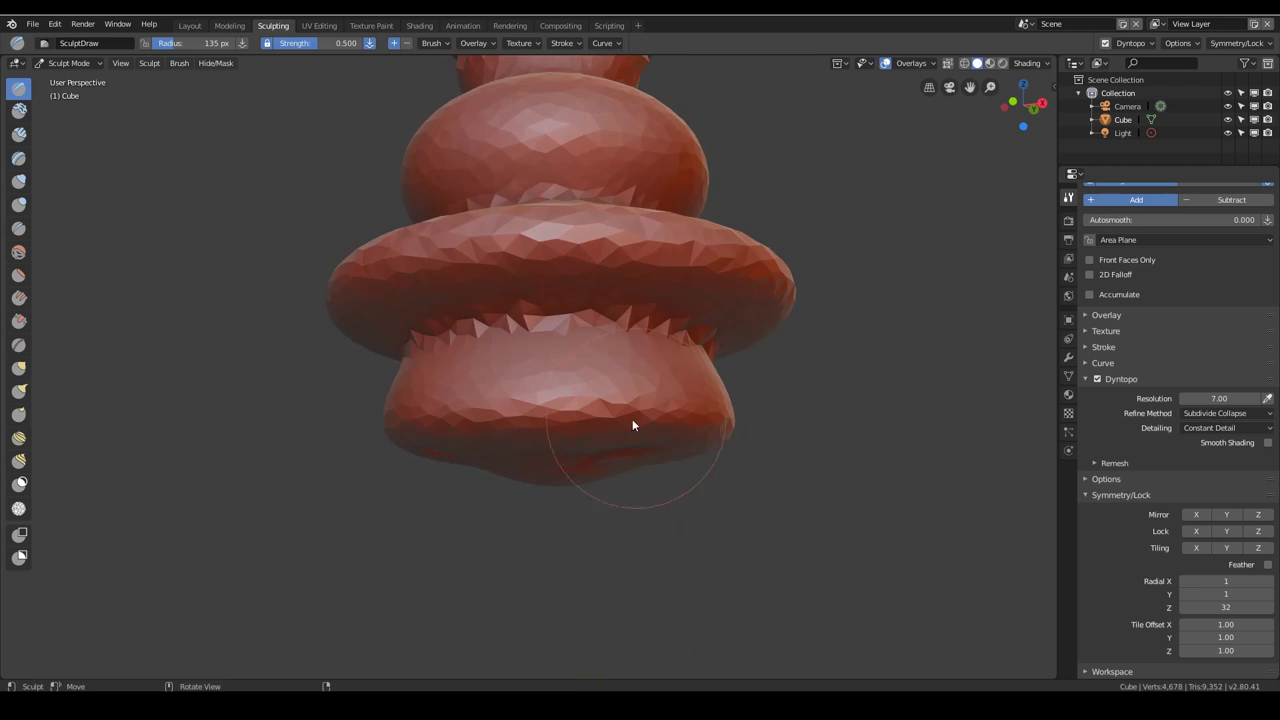
Step: Build up the underside into an additional wide base tier with the Draw brush
middle_drag(632, 420, 642, 346)
mouse_move(648, 400)
mouse_down()
mouse_move(654, 453)
mouse_move(610, 429)
mouse_move(630, 450)
mouse_up()
middle_drag(630, 450, 632, 394)
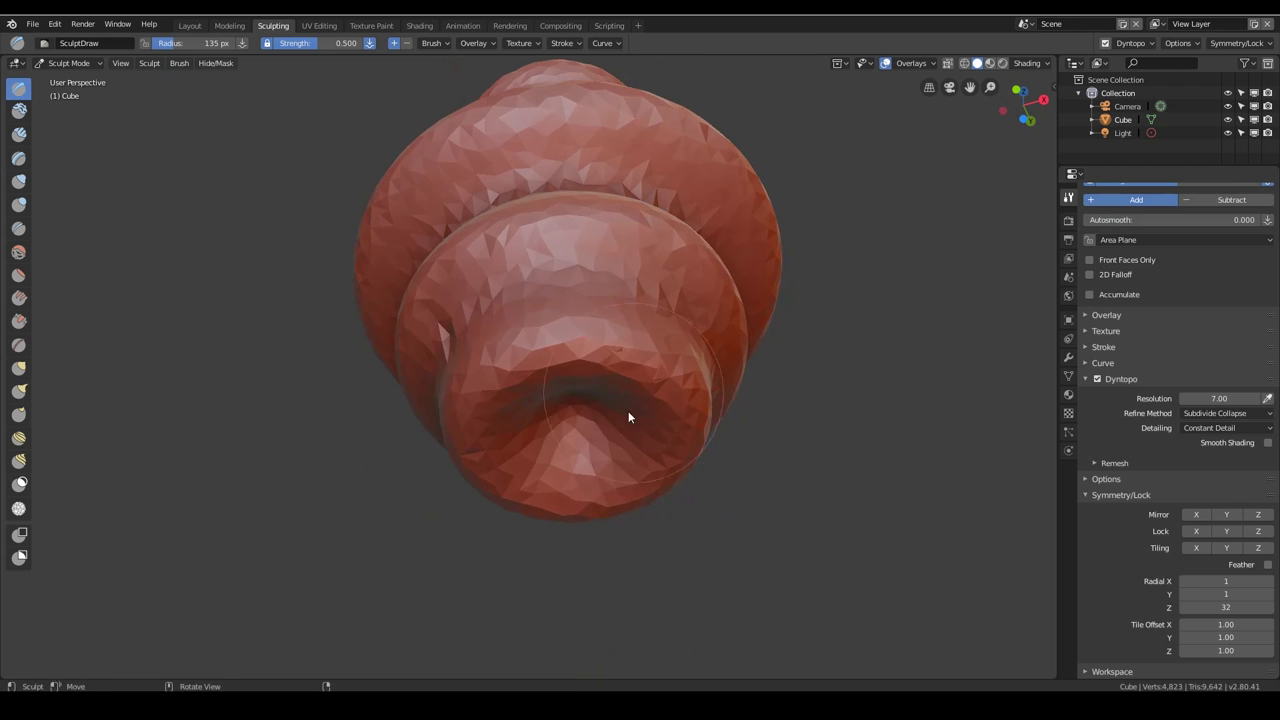
drag(628, 411, 583, 423)
middle_drag(583, 423, 657, 437)
mouse_move(657, 437)
mouse_down()
mouse_move(711, 471)
mouse_move(752, 482)
mouse_move(749, 472)
mouse_up()
mouse_move(749, 472)
middle_down()
mouse_move(741, 465)
mouse_move(727, 541)
middle_up()
drag(727, 541, 768, 504)
Step: Carve inward around the column with the Draw brush subtracting, narrowing the sections between the tiers
scroll(768, 504, down, 4)
mouse_move(768, 490)
middle_down()
mouse_move(691, 374)
mouse_move(712, 330)
middle_up()
scroll(720, 420, up, 3)
ctrl+drag(712, 430, 701, 440)
middle_drag(701, 440, 705, 475)
ctrl+drag(705, 370, 748, 293)
shift+middle_drag(748, 293, 745, 515)
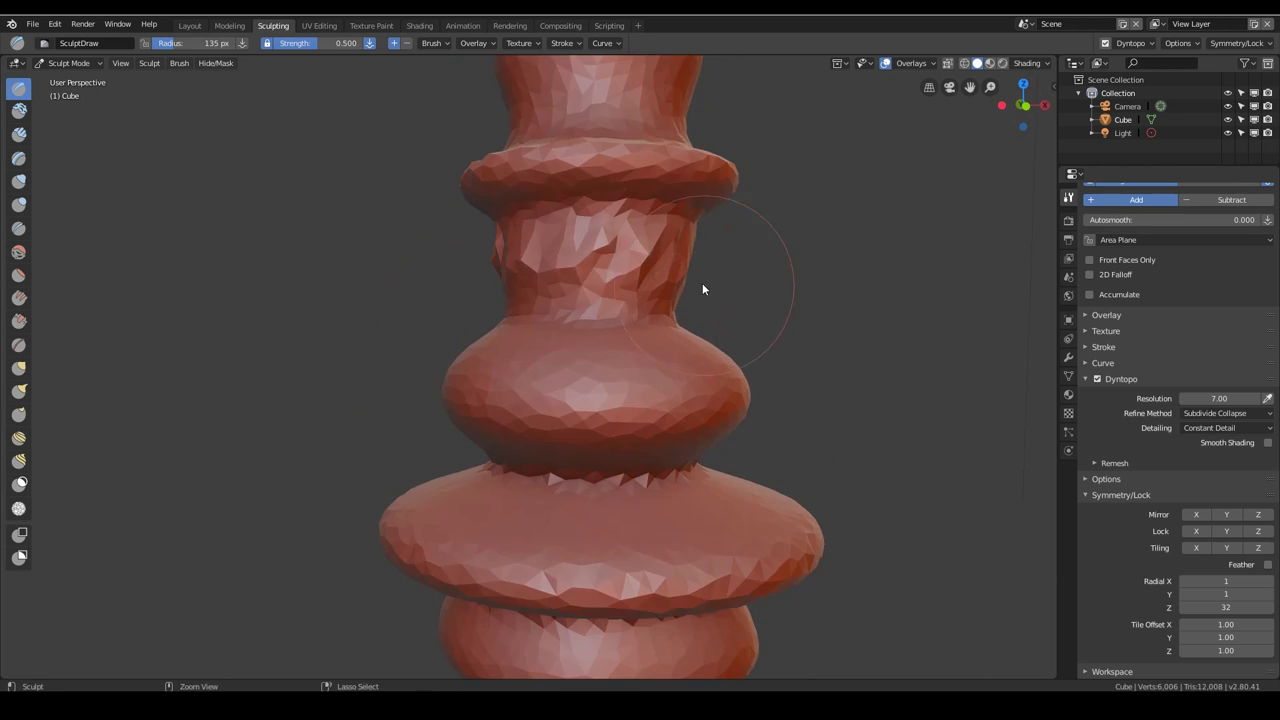
Step: Set the Dyntopo resolution to 80 and flood-fill the whole column with that detail
scroll(702, 289, down, 6)
middle_drag(708, 309, 657, 418)
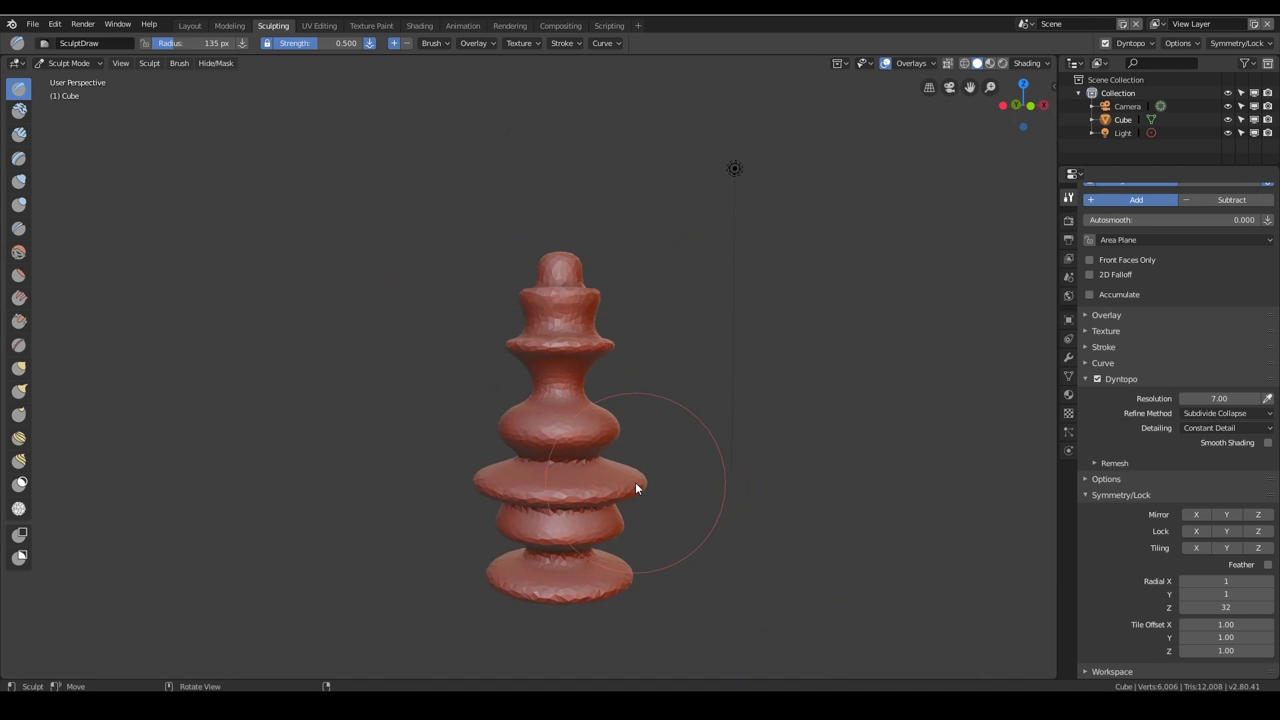
click(1222, 398)
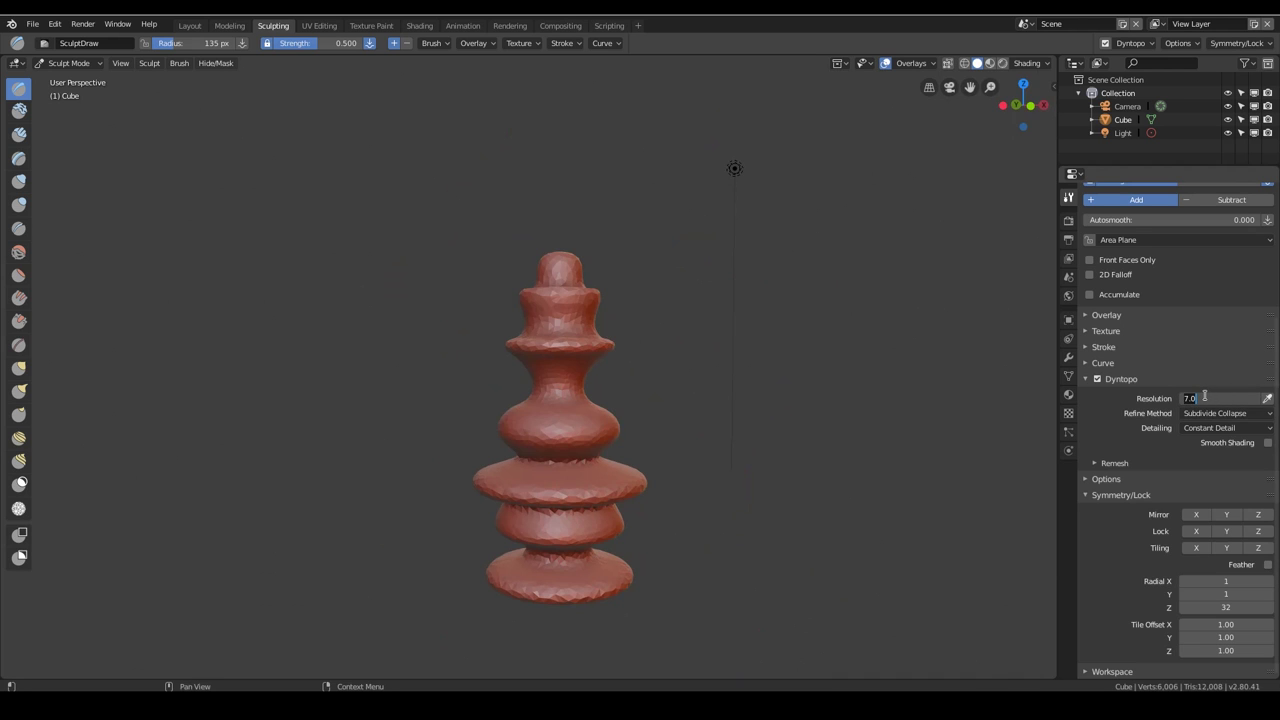
text(80)
key(Return)
scroll(1180, 420, up, 4)
click(1115, 572)
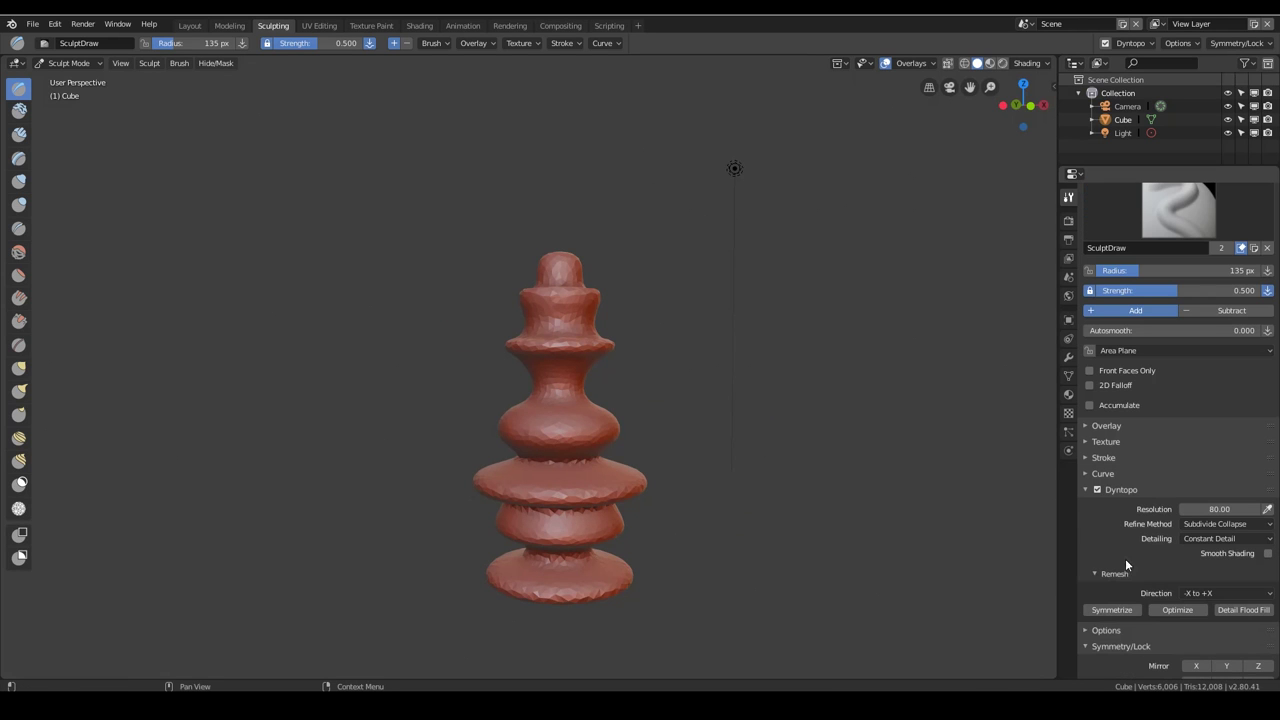
click(1243, 610)
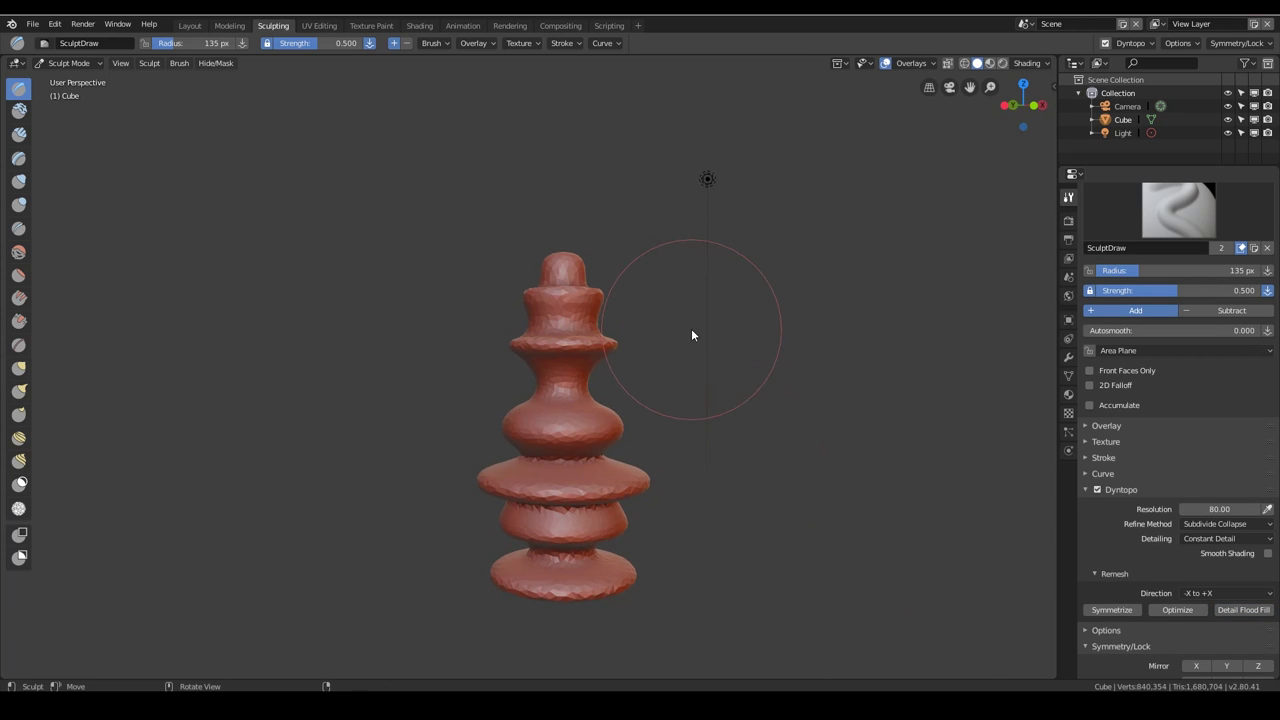
Step: Turn off Dyntopo and smooth the faceted surfaces of the base disc, the neck above it and the wide ring
shift+middle_drag(668, 394, 765, 336)
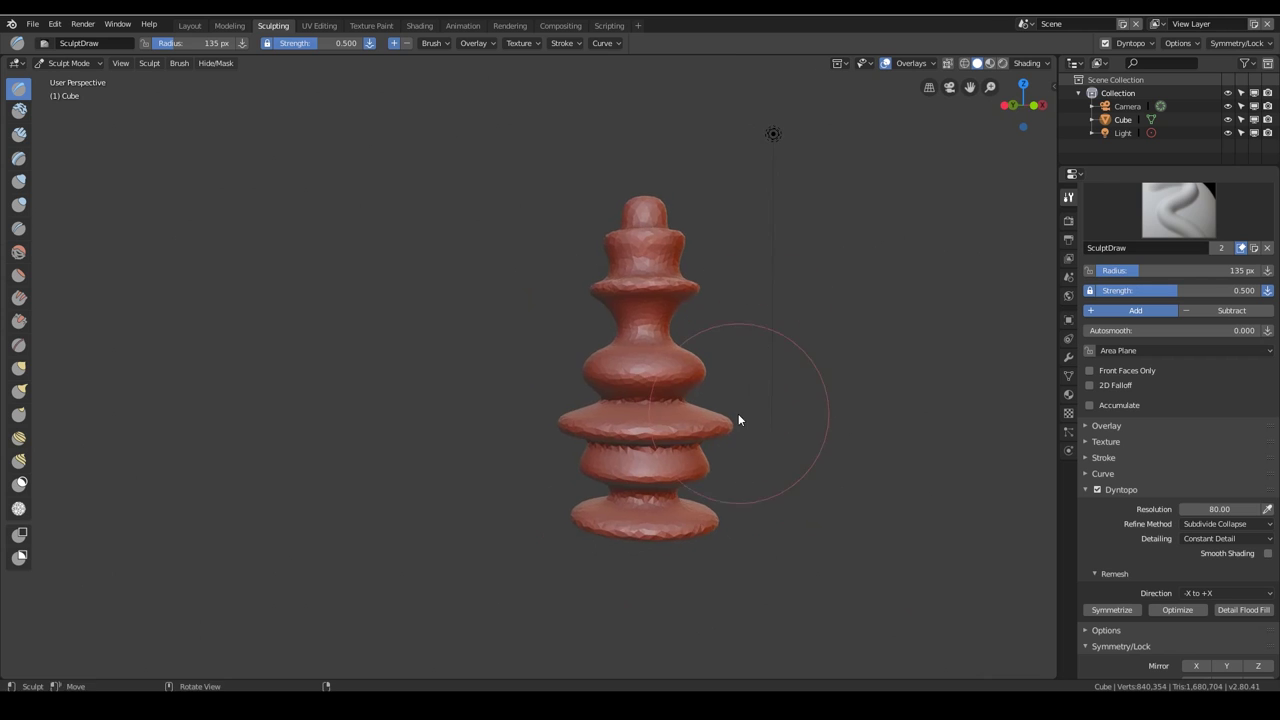
ctrl+middle_drag(742, 402, 768, 340)
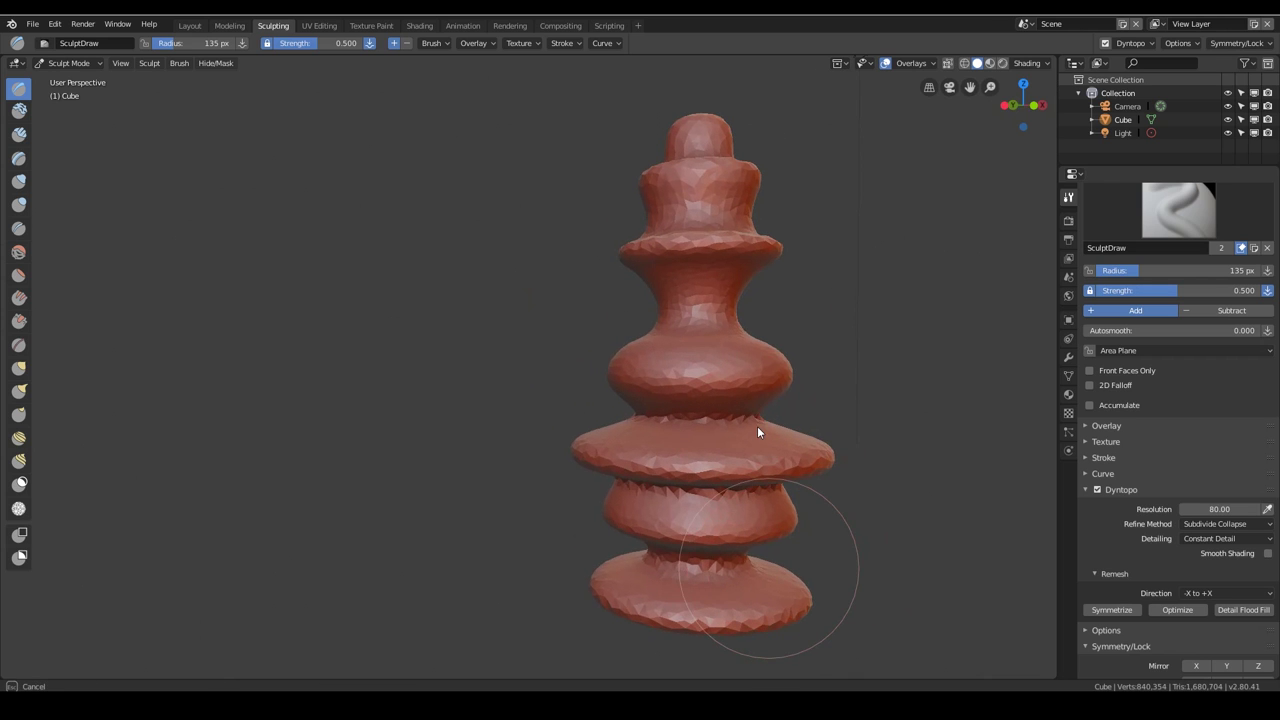
scroll(767, 444, up, 5)
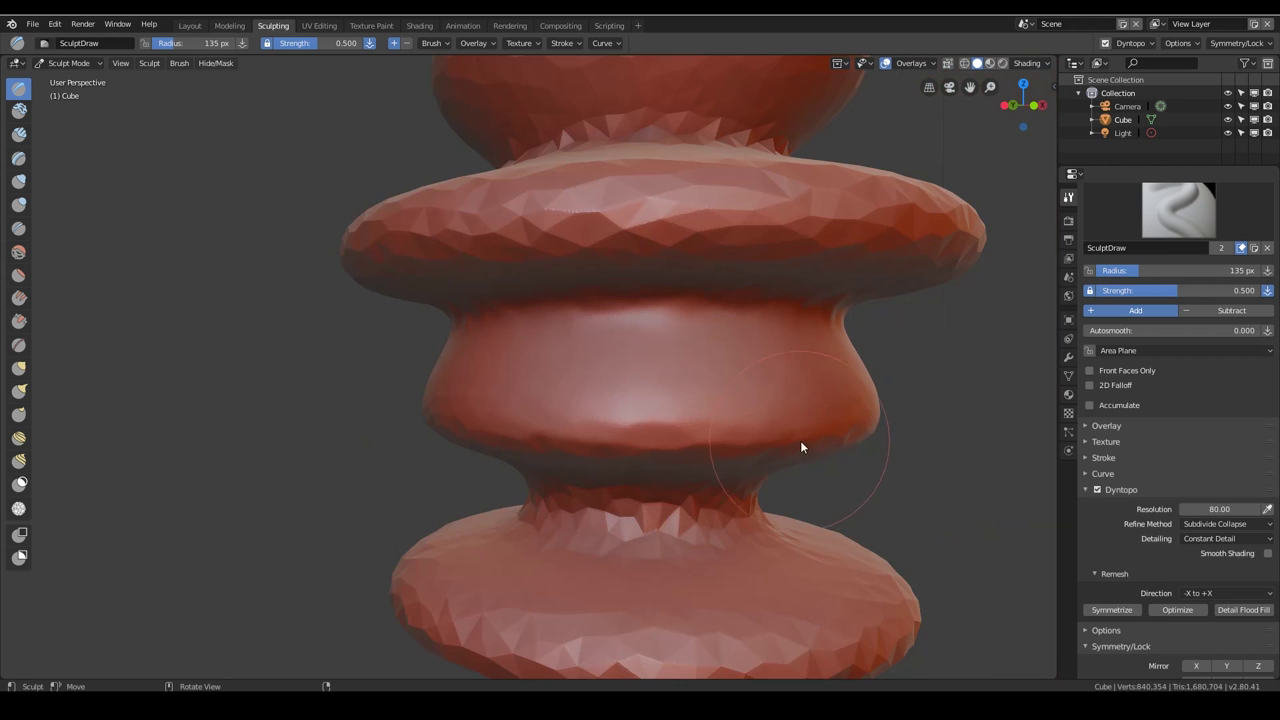
shift+middle_drag(800, 440, 718, 281)
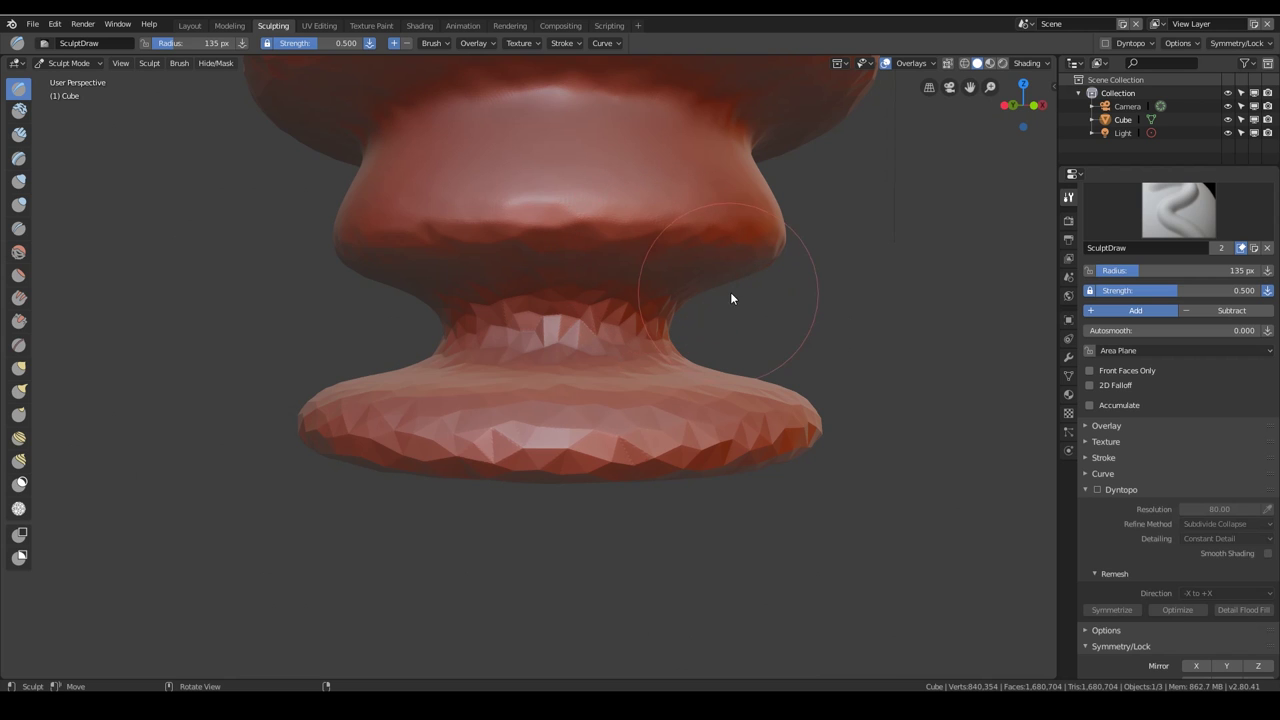
mouse_move(730, 293)
mouse_down()
mouse_move(740, 276)
mouse_move(560, 231)
mouse_move(766, 246)
mouse_move(638, 231)
mouse_move(614, 243)
mouse_move(583, 323)
mouse_move(737, 366)
mouse_move(668, 399)
mouse_move(572, 405)
mouse_move(564, 433)
mouse_move(811, 429)
mouse_up()
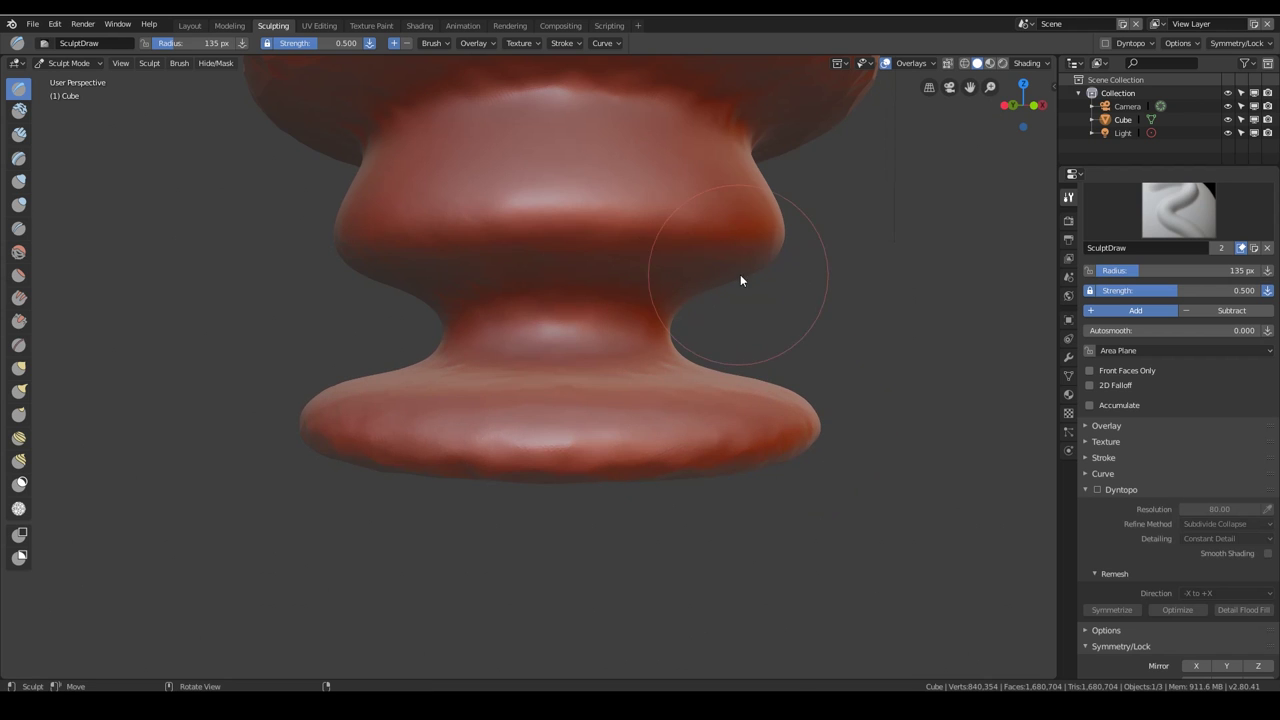
shift+scroll(740, 280, up, 5)
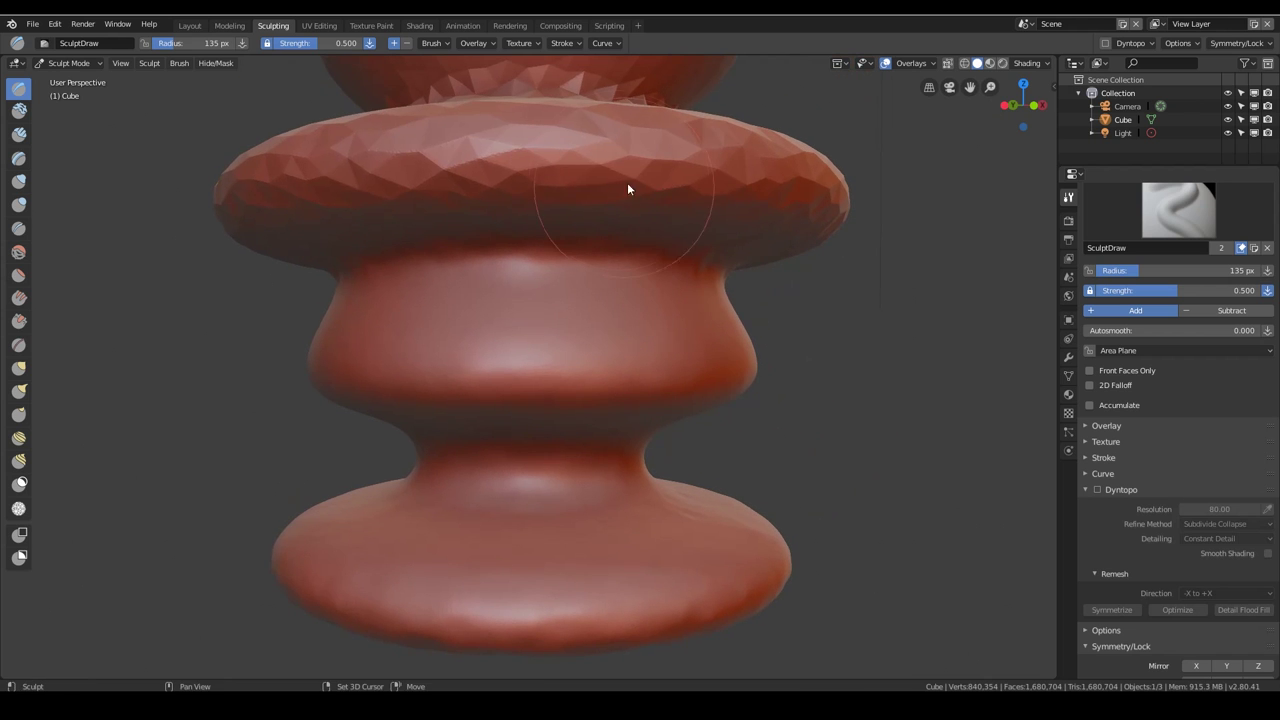
mouse_move(627, 188)
shift+mouse_down()
mouse_move(700, 174)
mouse_move(849, 206)
shift+mouse_up()
Step: Reduce the Draw brush radius to 45 px and draw S-shaped ridges radiating across the base disc
scroll(787, 314, down, 2)
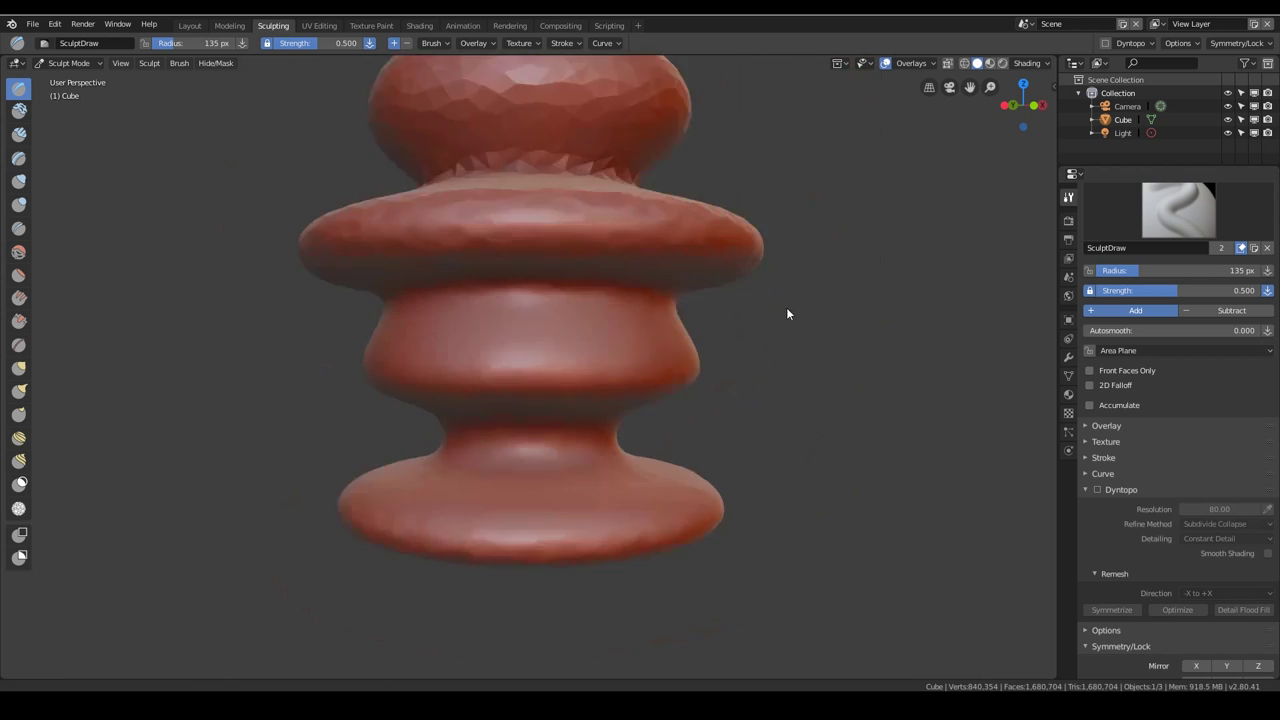
scroll(787, 314, down, 3)
scroll(652, 411, up, 1)
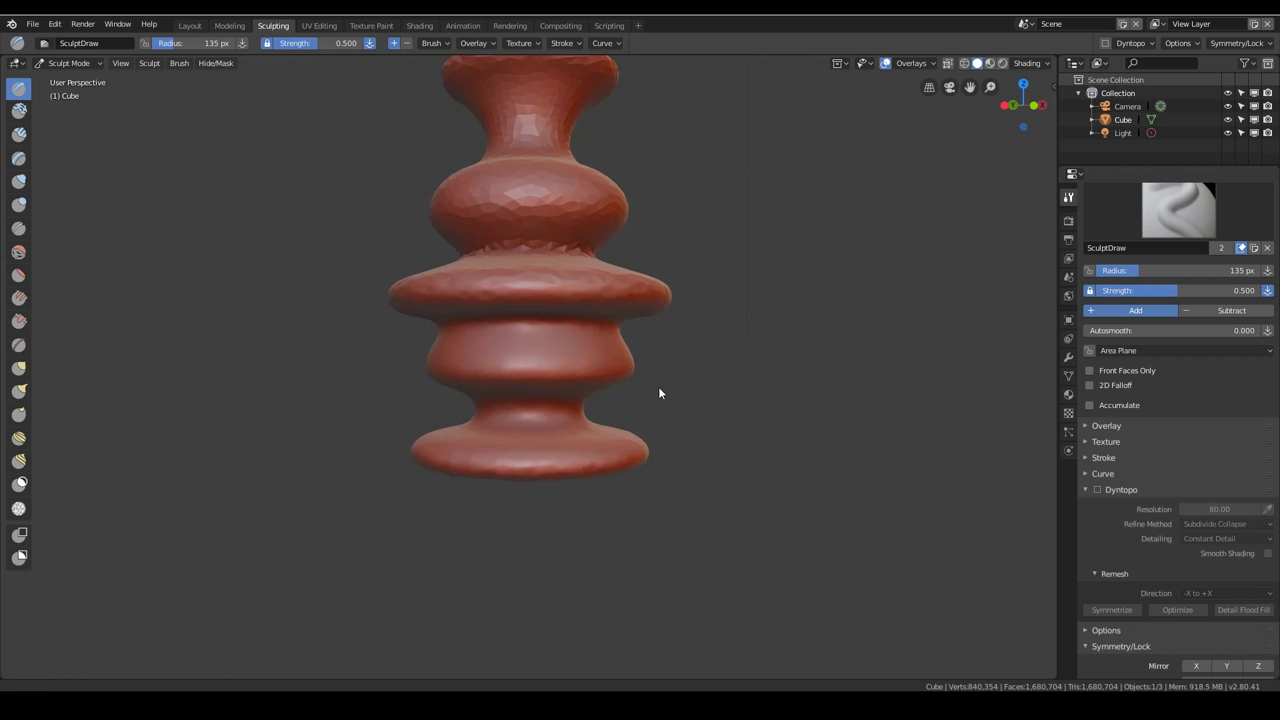
scroll(686, 328, up, 4)
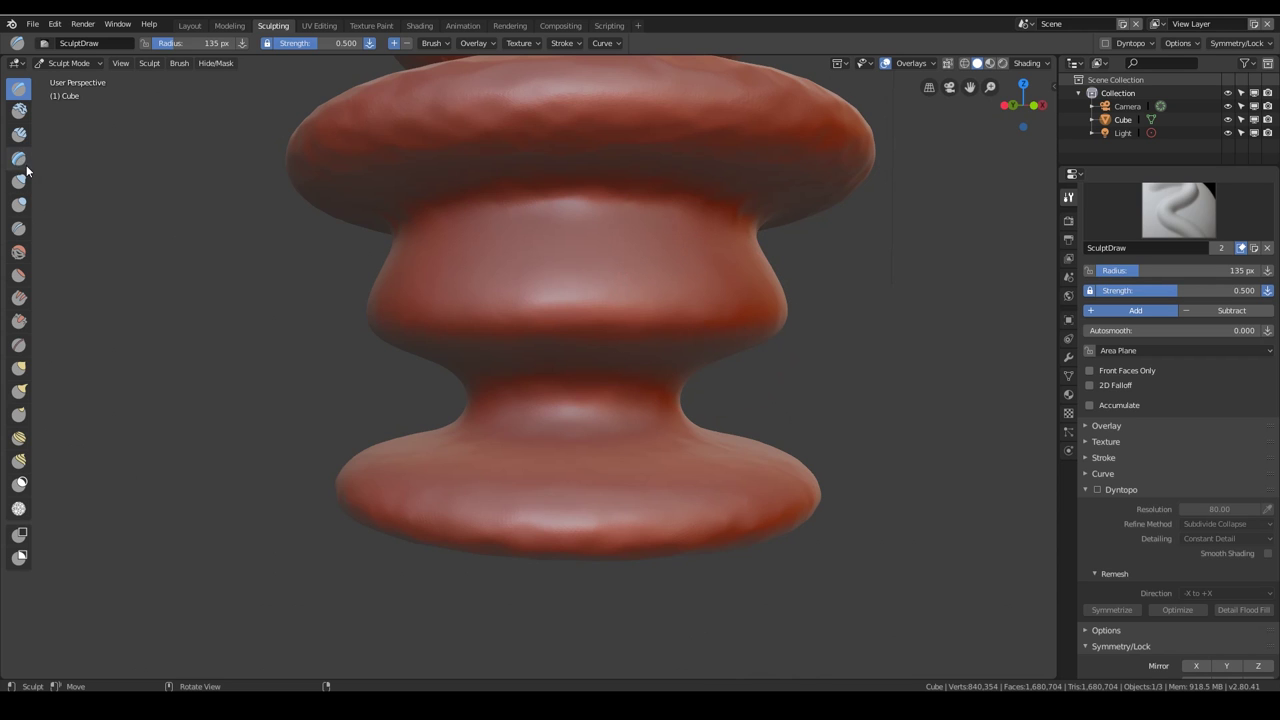
key(f)
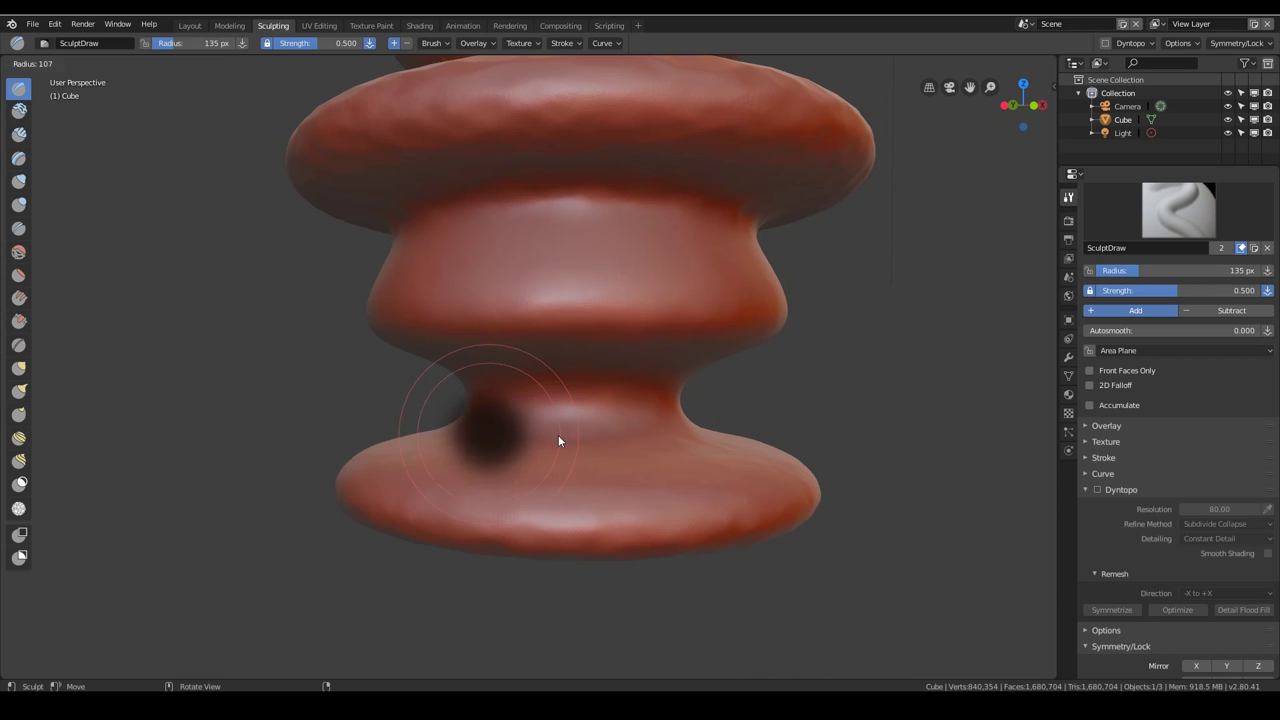
click(519, 438)
mouse_move(612, 472)
middle_down()
mouse_move(642, 509)
mouse_move(666, 461)
mouse_move(662, 371)
mouse_move(653, 387)
middle_up()
mouse_move(663, 378)
mouse_down()
mouse_move(639, 409)
mouse_move(637, 500)
mouse_move(714, 569)
mouse_move(763, 443)
mouse_up()
Step: Try extra wavy ridges between the existing ones on the base disc, and undo them
scroll(716, 464, down, 4)
scroll(716, 460, up, 5)
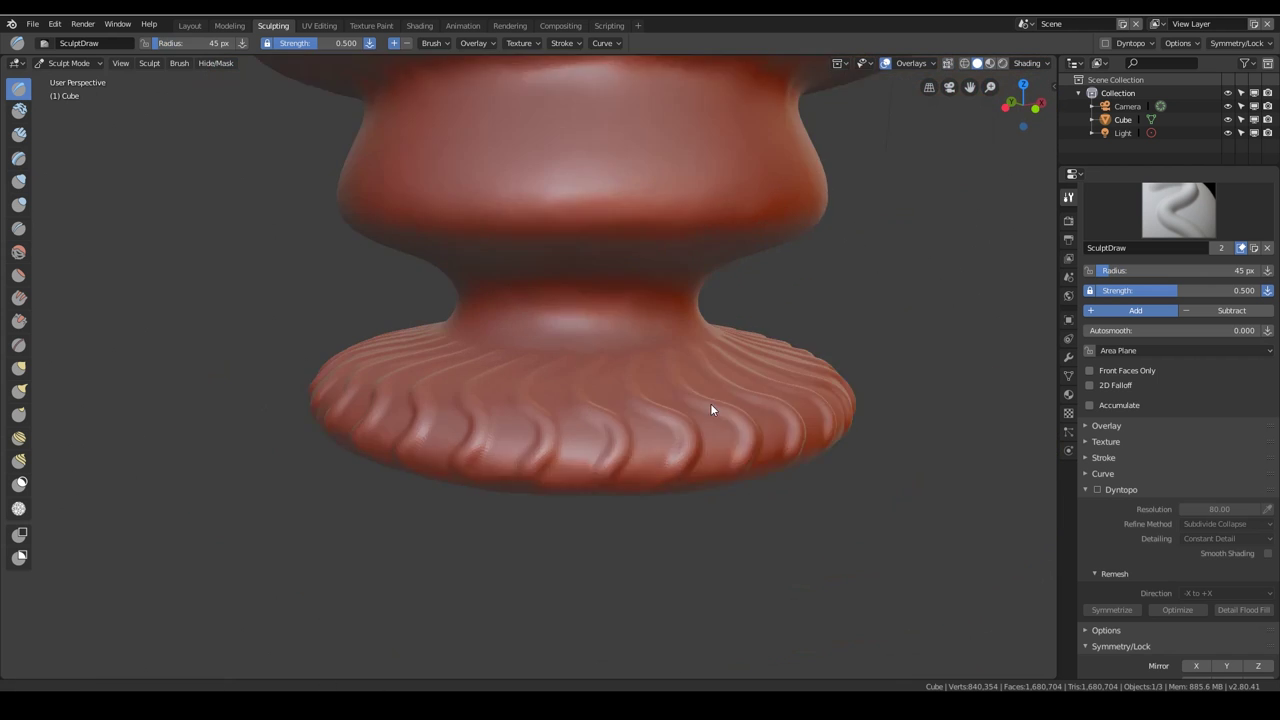
mouse_move(725, 400)
mouse_down()
mouse_move(594, 457)
mouse_move(601, 572)
mouse_move(631, 666)
mouse_up()
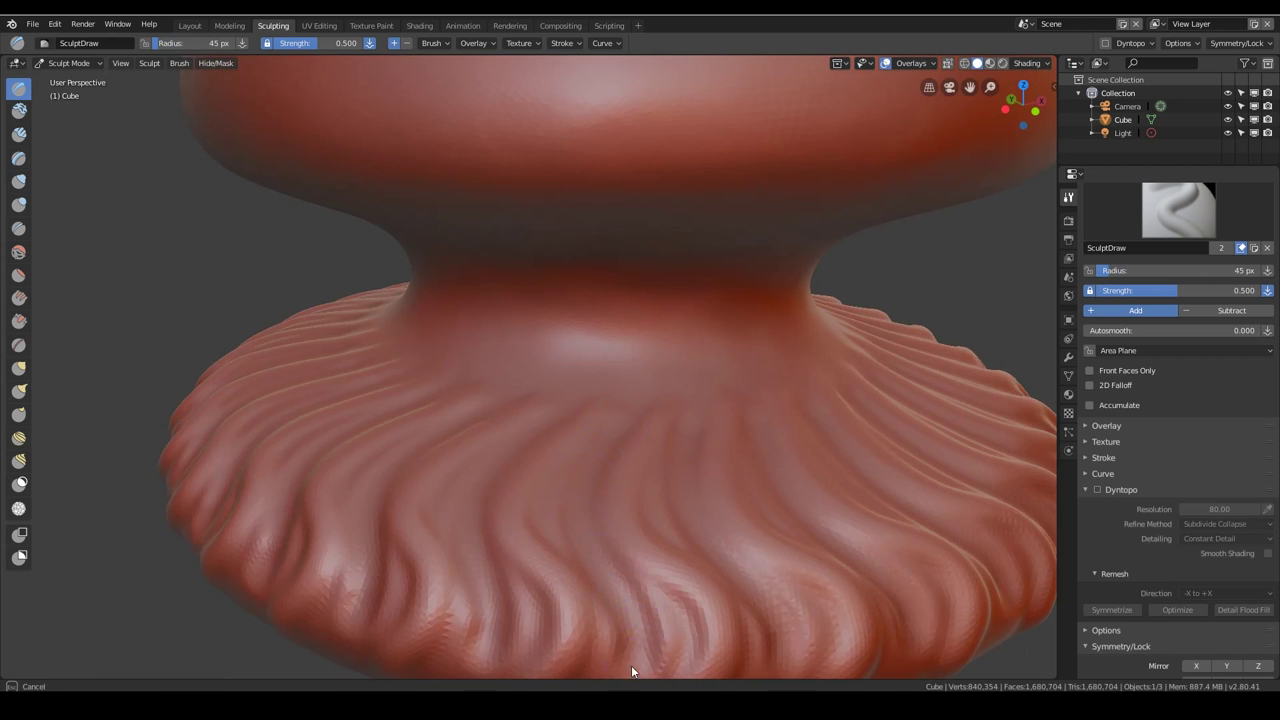
shift+middle_drag(631, 666, 722, 371)
drag(712, 395, 671, 482)
middle_drag(722, 412, 710, 418)
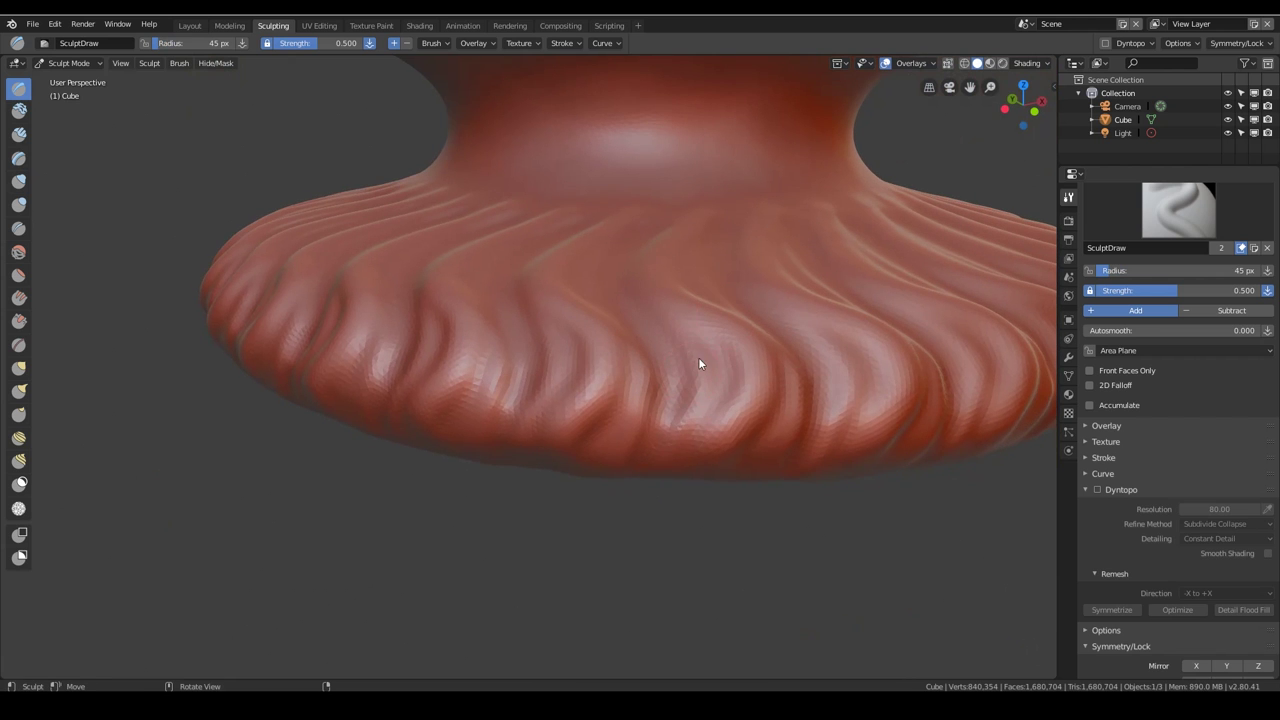
middle_drag(698, 363, 703, 378)
key(ctrl+z)
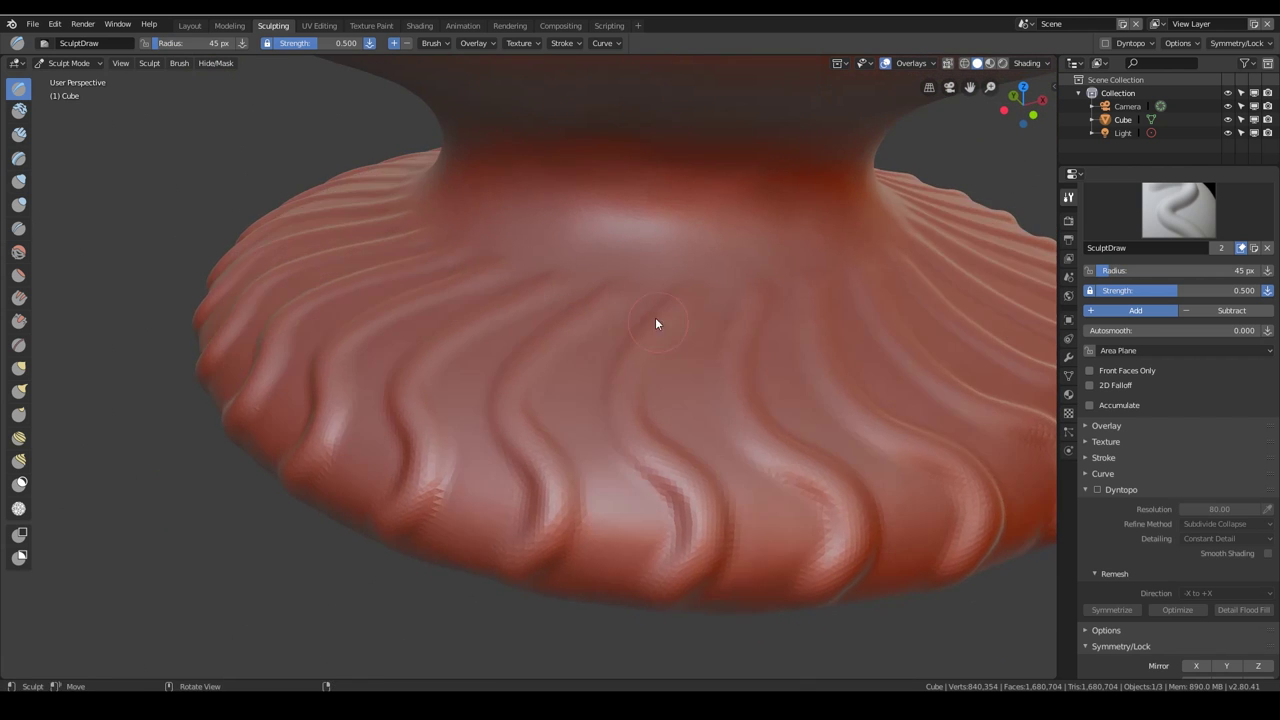
Step: Draw a second set of wavy ridges between those on the base disc and add raised bands around its neck
mouse_move(648, 294)
mouse_down()
mouse_move(597, 356)
mouse_move(575, 416)
mouse_move(634, 537)
mouse_move(603, 586)
mouse_move(615, 570)
mouse_up()
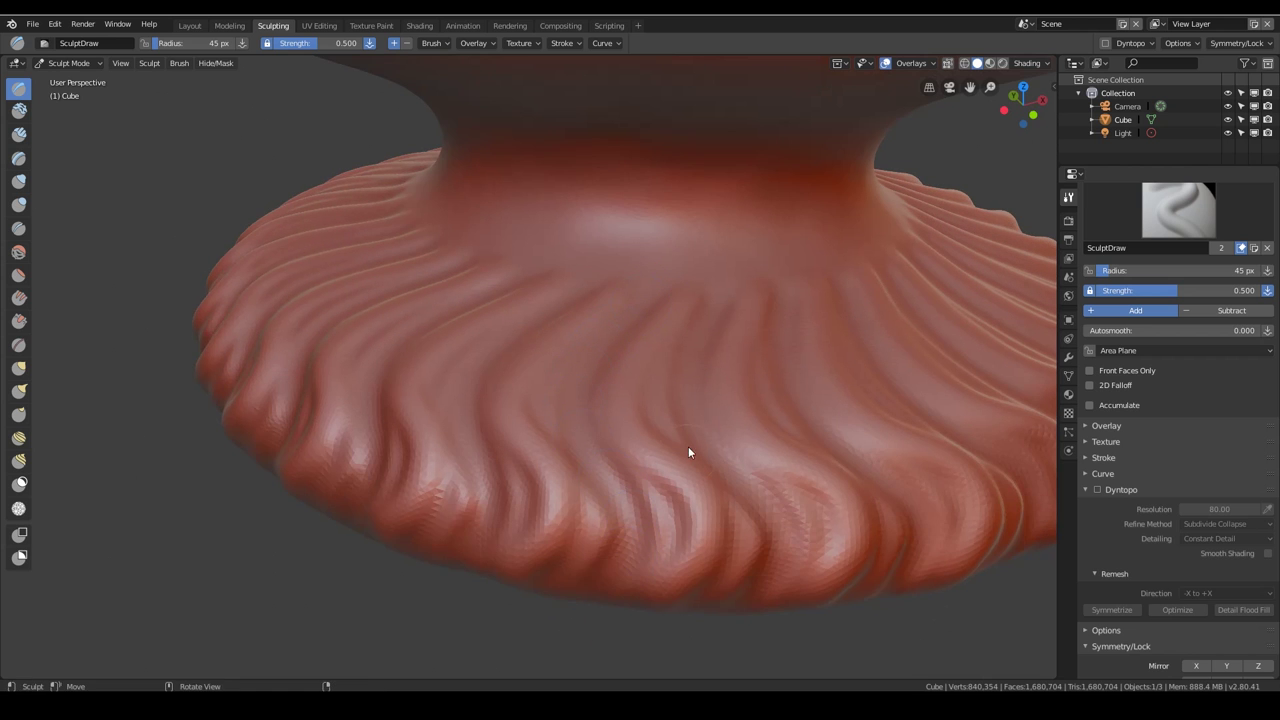
mouse_move(689, 449)
middle_down()
mouse_move(688, 395)
mouse_move(712, 340)
middle_up()
ctrl+middle_drag(712, 340, 703, 386)
scroll(705, 360, up, 3)
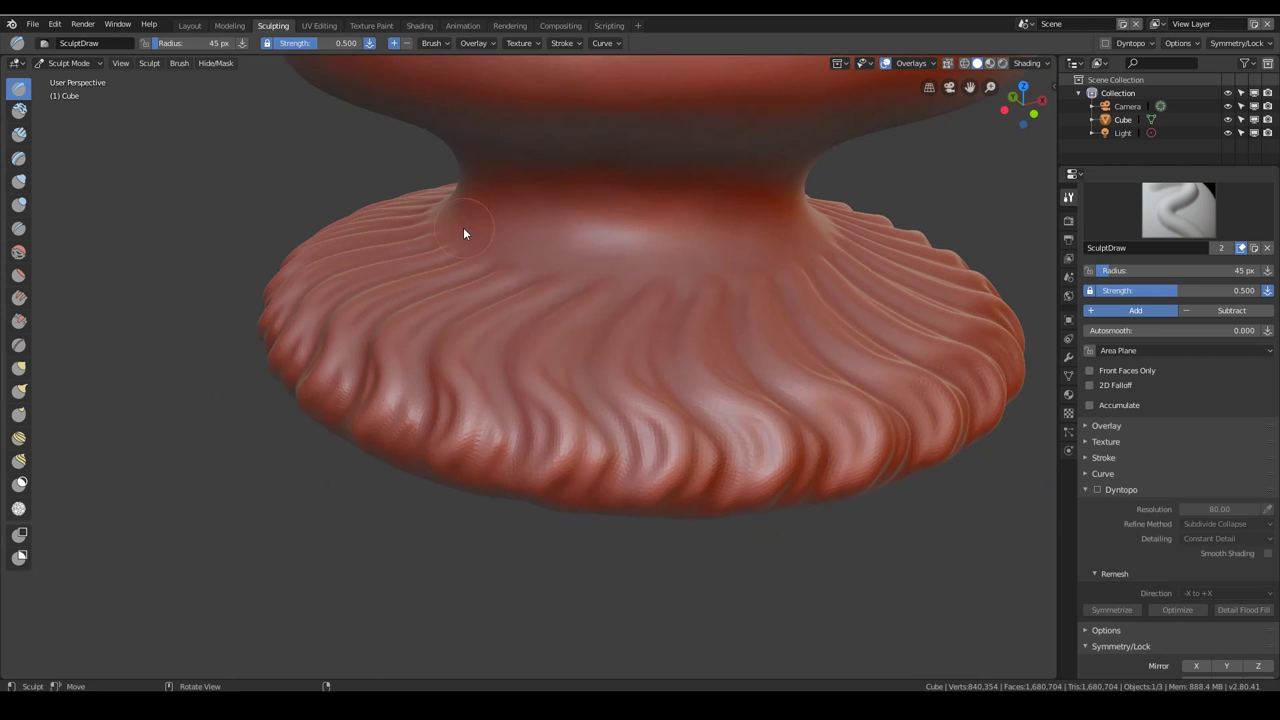
mouse_move(451, 226)
mouse_down()
mouse_move(572, 270)
mouse_move(802, 208)
mouse_up()
mouse_move(781, 265)
middle_down()
mouse_move(736, 234)
mouse_move(672, 90)
mouse_move(634, 271)
mouse_move(657, 363)
mouse_move(717, 486)
mouse_move(734, 303)
mouse_move(716, 192)
middle_up()
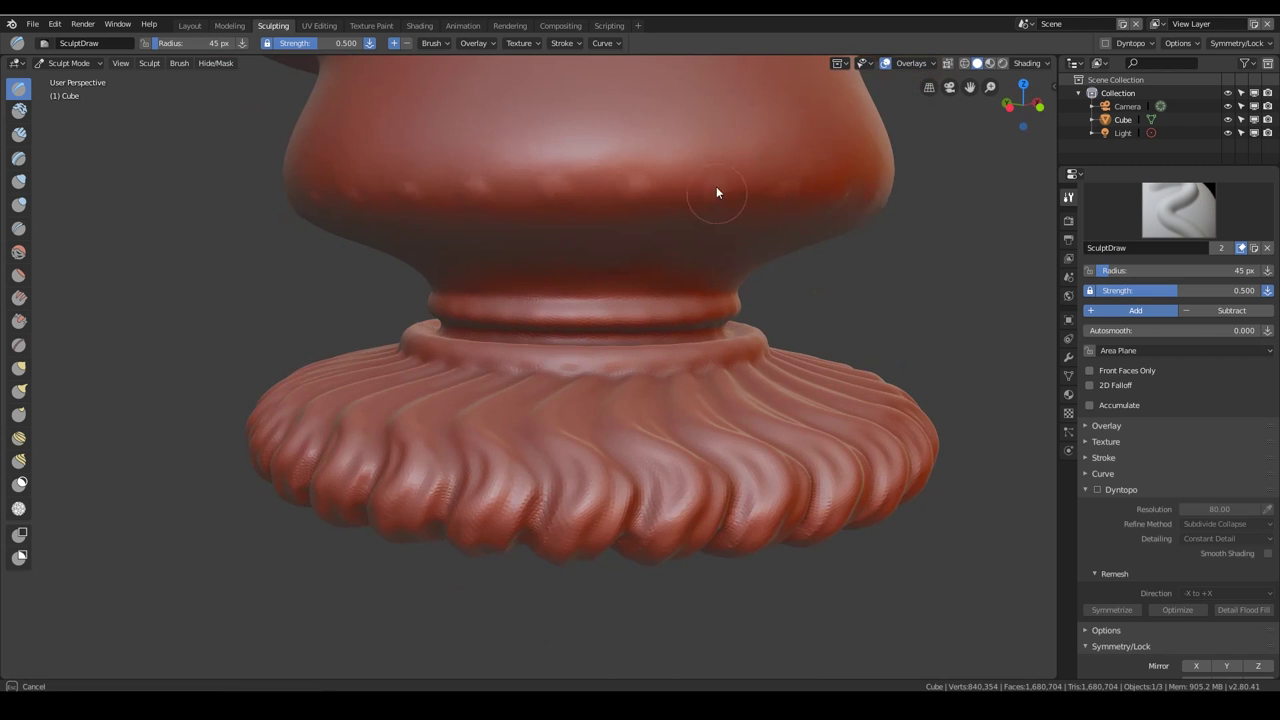
Step: Sculpt beads and zigzag ridges around the tier below the wide ring, and draw raised bands under its beaded edge
drag(716, 192, 747, 169)
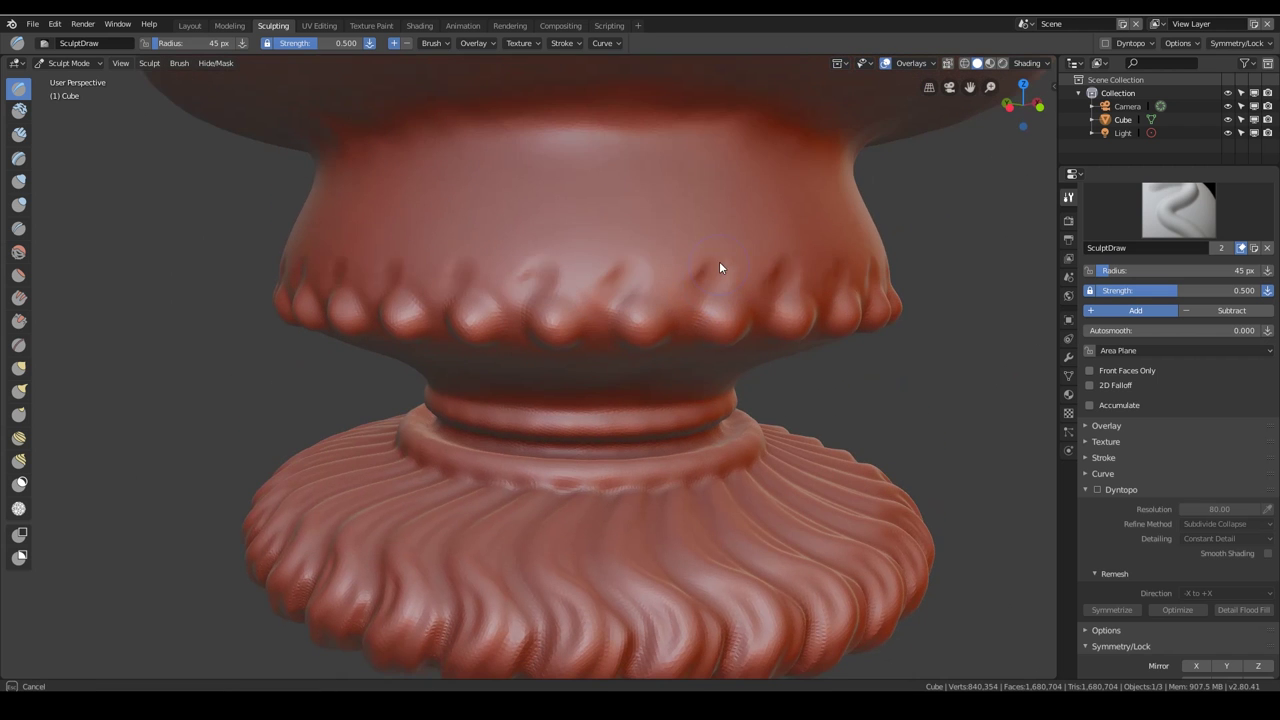
mouse_move(719, 261)
mouse_down()
mouse_move(604, 188)
mouse_move(704, 119)
mouse_move(775, 245)
mouse_up()
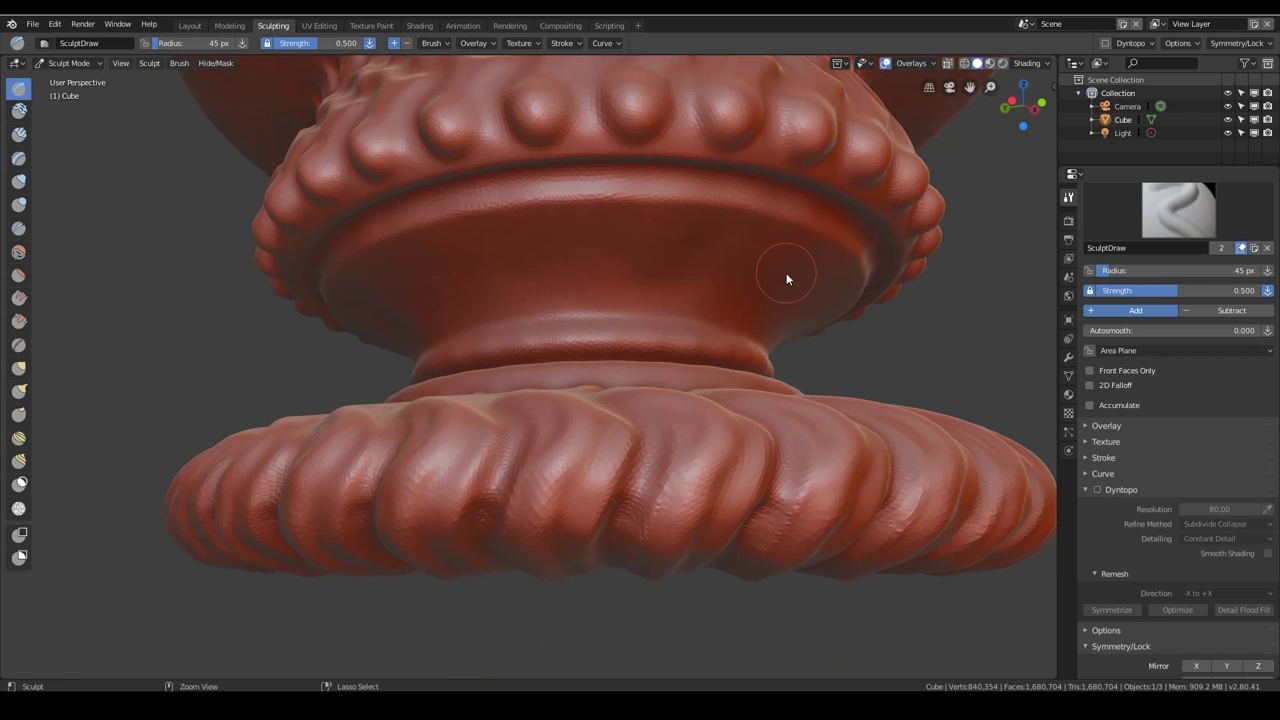
drag(786, 273, 638, 259)
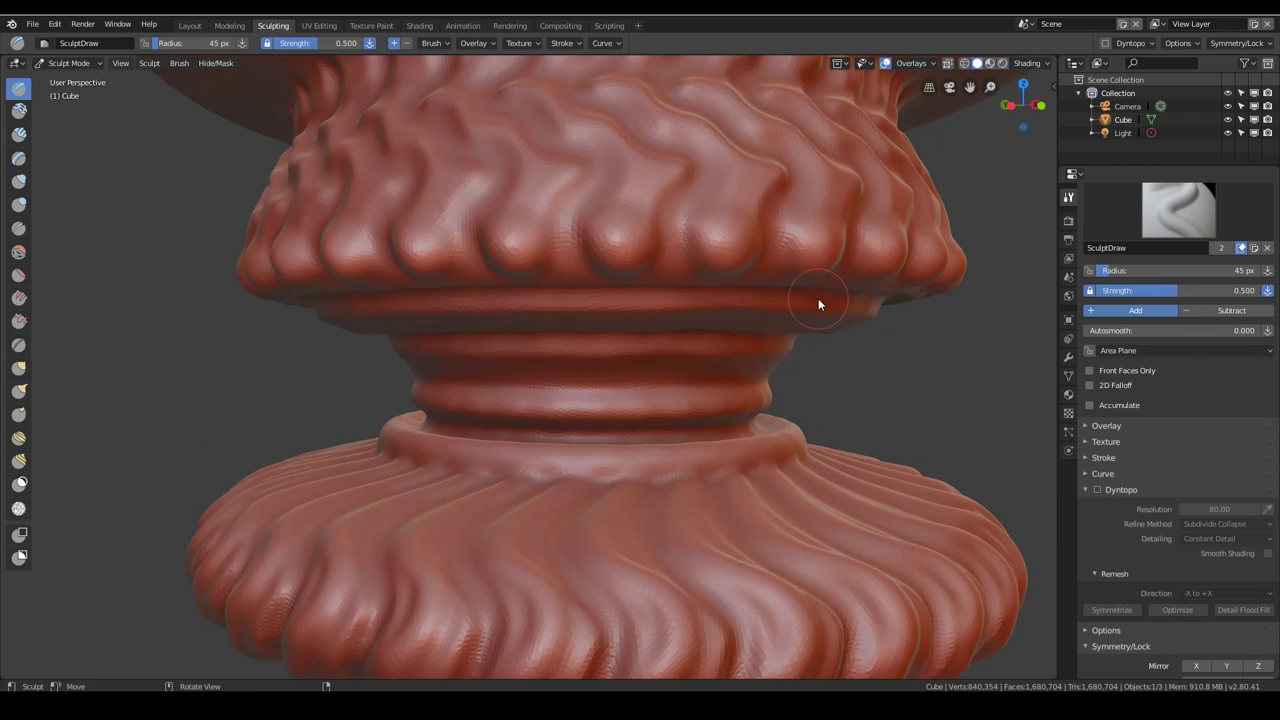
Step: Try vertical creases around the rim of the wide ring with the Crease brush
click(19, 228)
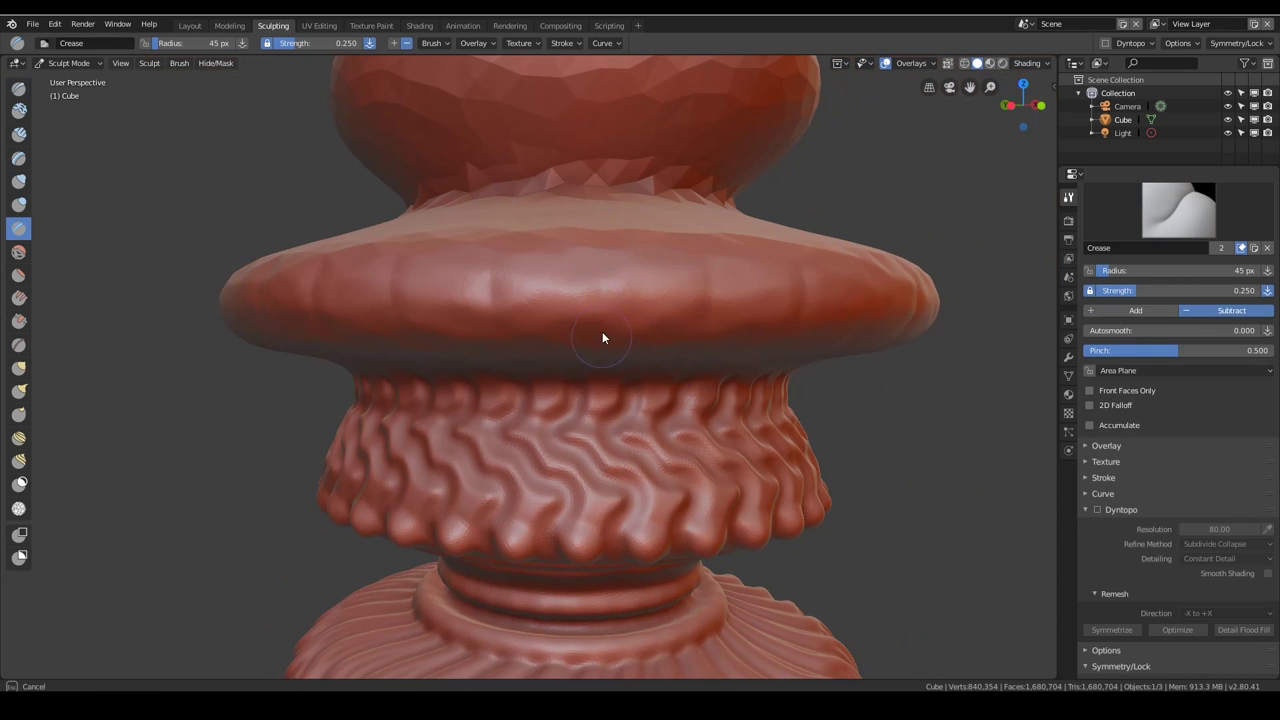
drag(602, 338, 609, 301)
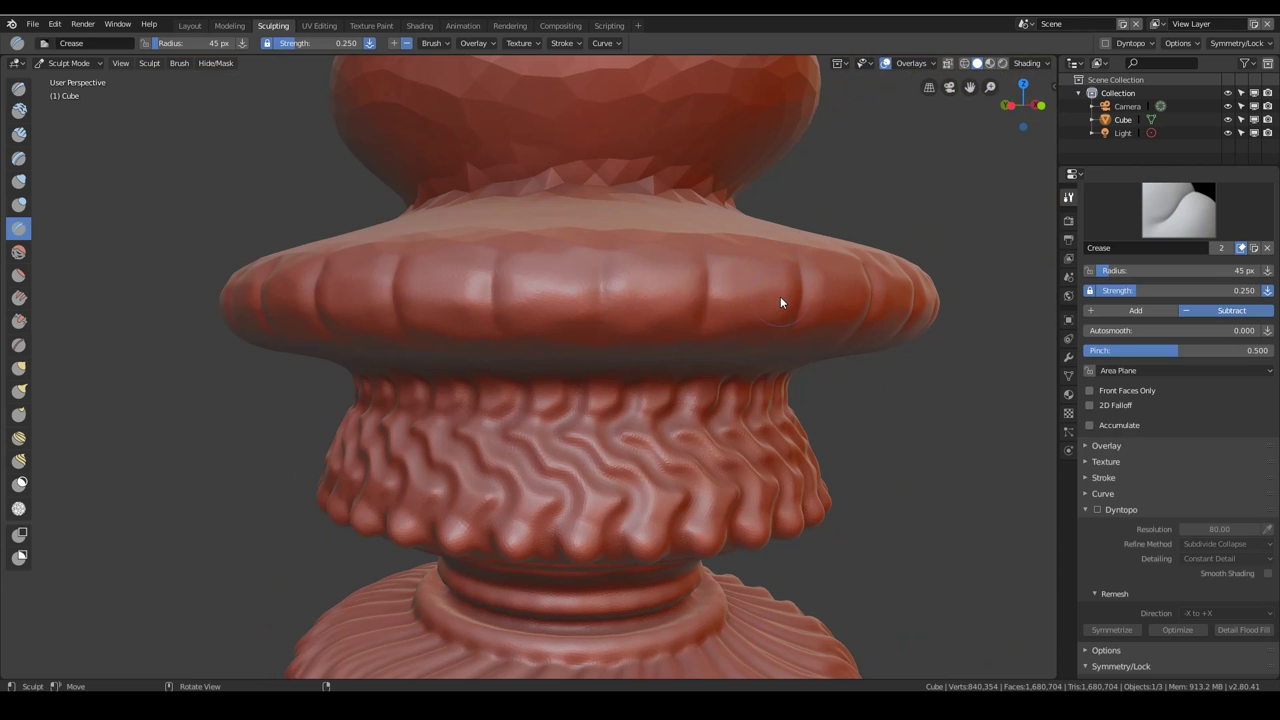
Step: Enlarge the brush radius to 115 px and smooth out the creases around the wide ring's rim
key(f)
click(844, 293)
drag(890, 288, 659, 298)
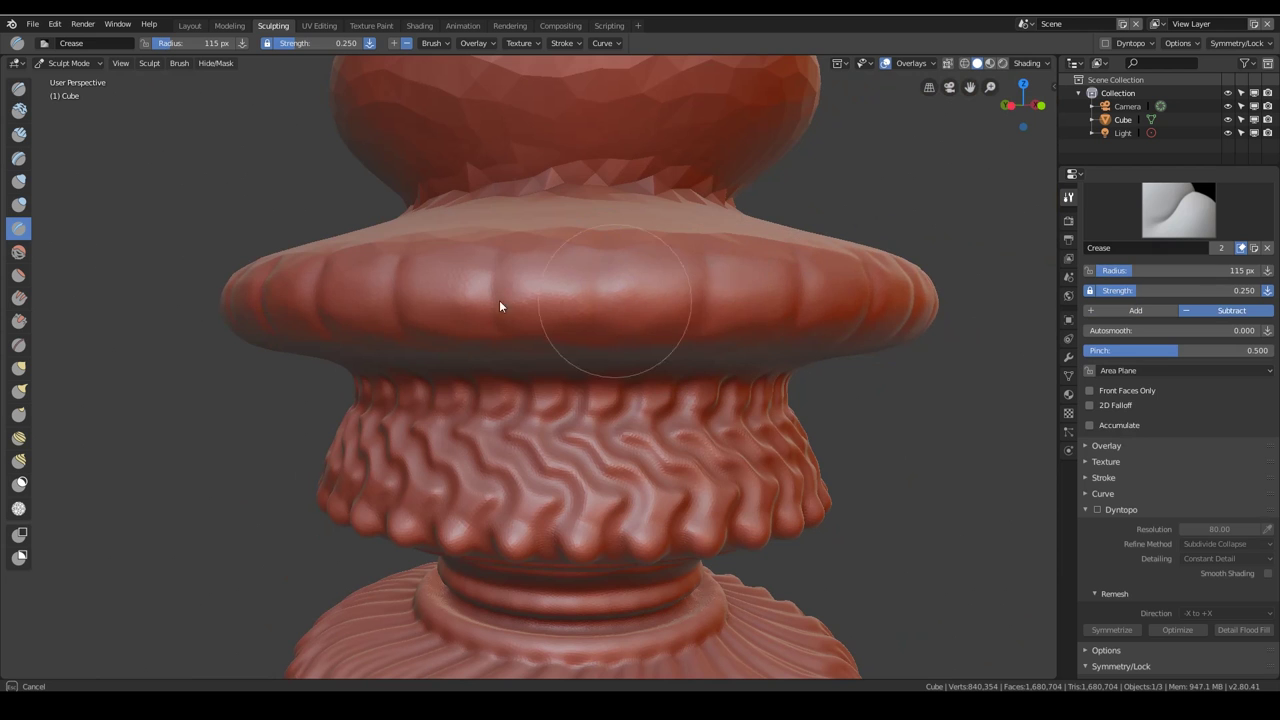
drag(499, 306, 349, 242)
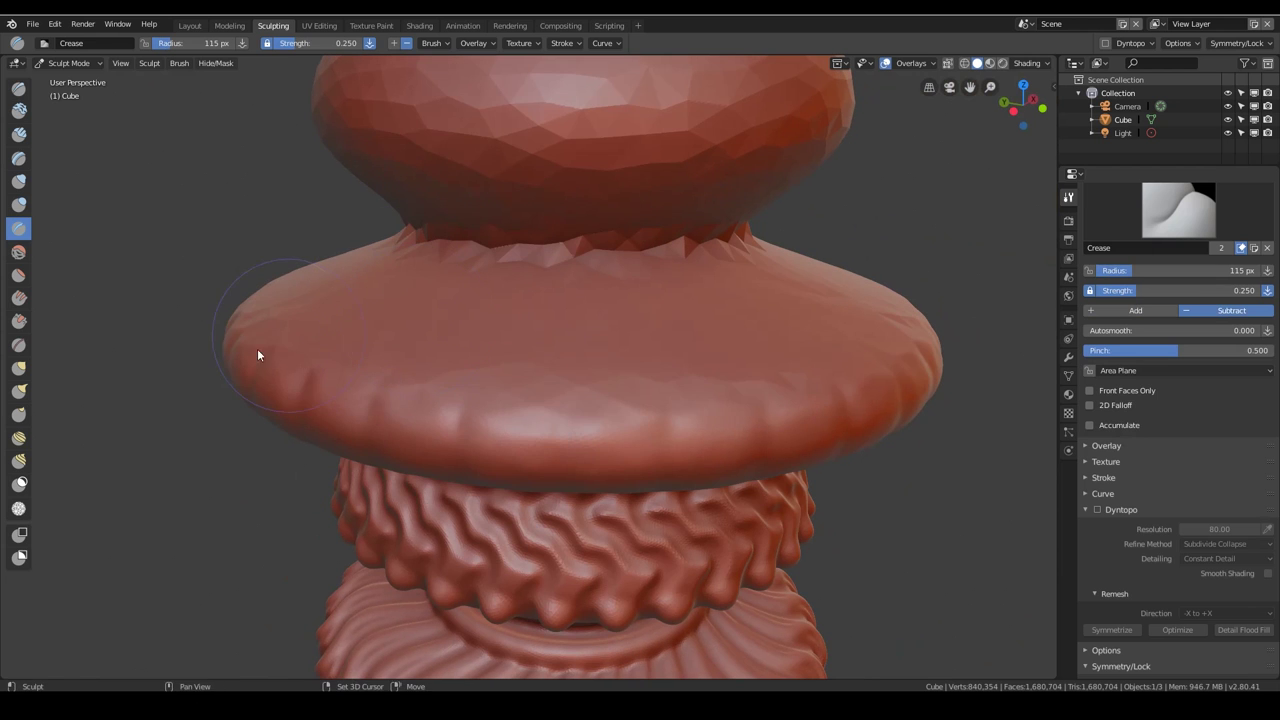
mouse_move(257, 351)
mouse_down()
mouse_move(529, 414)
mouse_move(239, 300)
mouse_move(580, 420)
mouse_move(920, 374)
mouse_move(944, 352)
mouse_up()
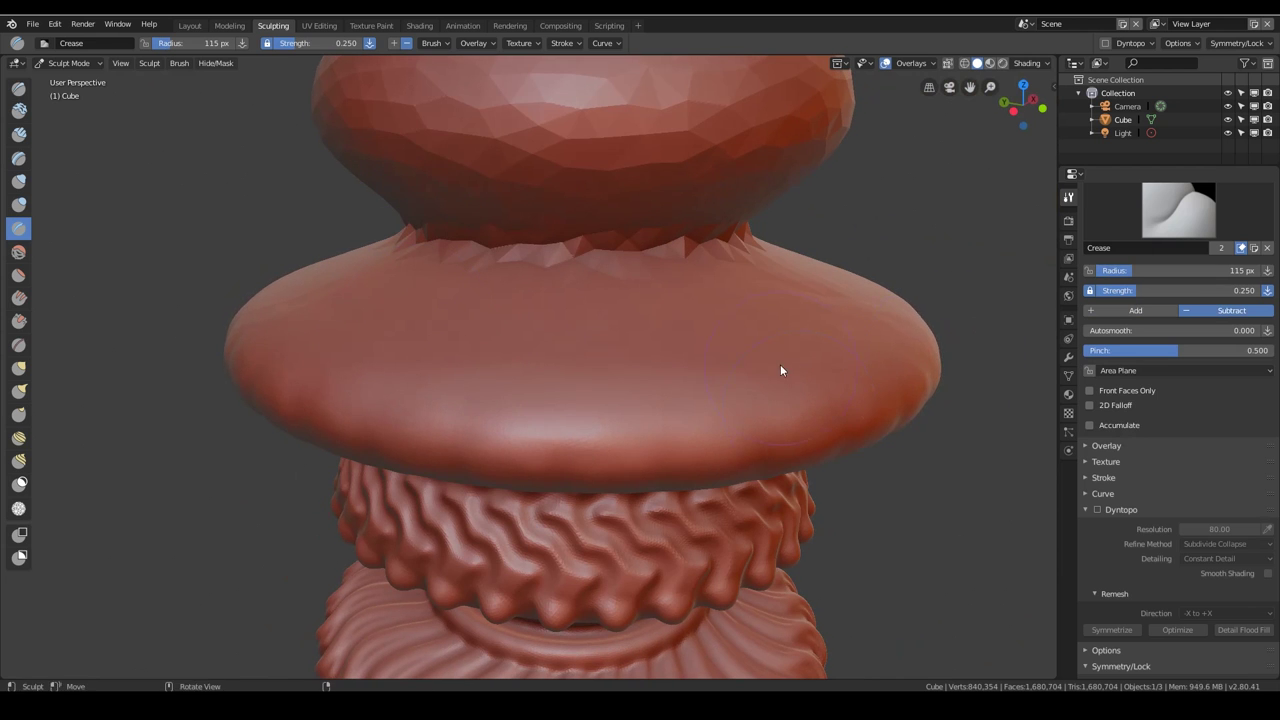
Step: Smooth the wide ring's upper surface, its jagged joint with the round bulge and the bulge itself
middle_drag(781, 370, 787, 303)
mouse_move(876, 267)
shift+mouse_down()
mouse_move(654, 216)
mouse_move(382, 241)
mouse_move(247, 320)
mouse_move(640, 308)
shift+mouse_up()
middle_drag(640, 303, 652, 363)
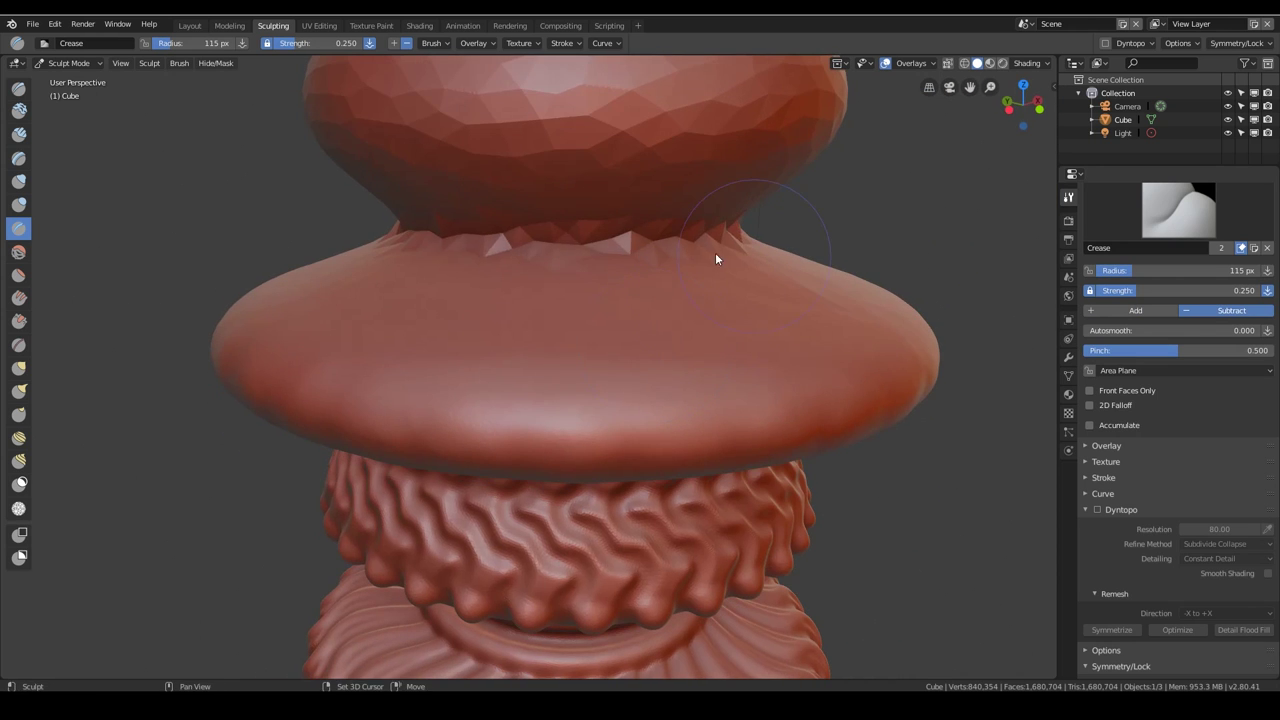
shift+drag(718, 251, 350, 246)
mouse_move(712, 214)
shift+mouse_down()
mouse_move(562, 166)
mouse_move(346, 177)
shift+mouse_up()
Step: Carve curved grooves all around the wide ring with the Crease brush at a 36 px radius
shift+middle_drag(340, 240, 343, 158)
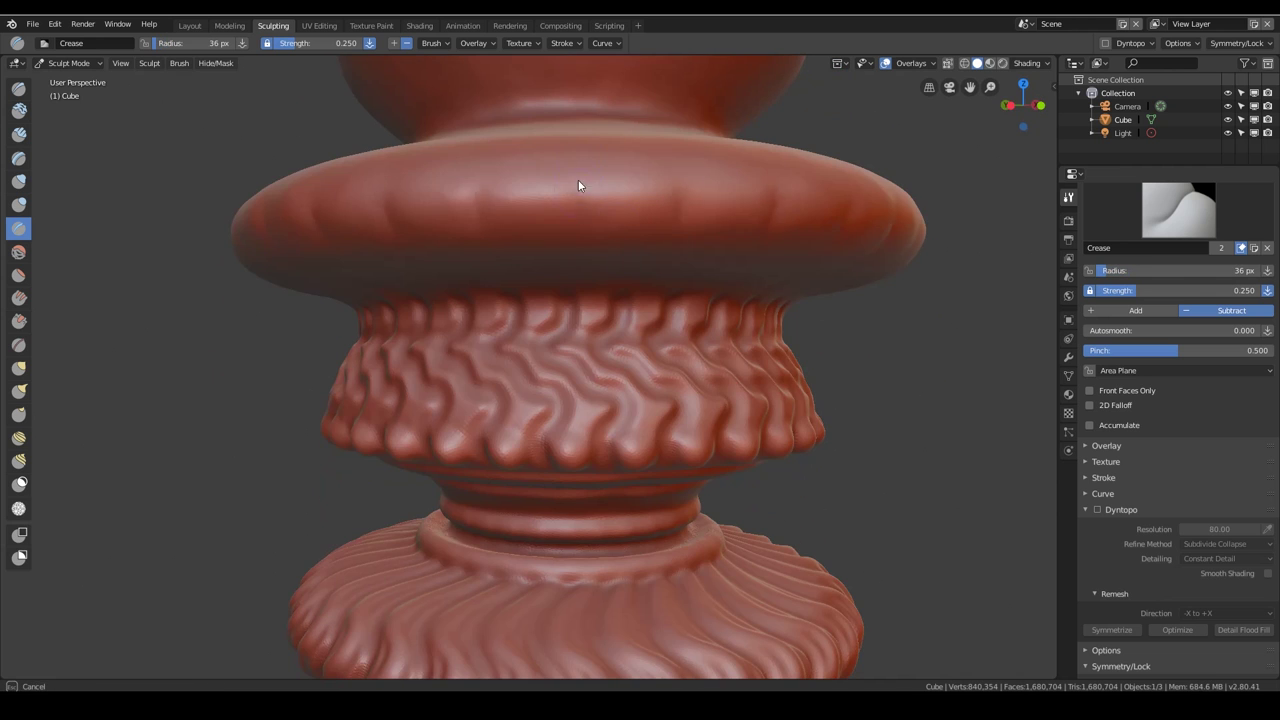
middle_drag(580, 233, 607, 388)
drag(607, 388, 612, 388)
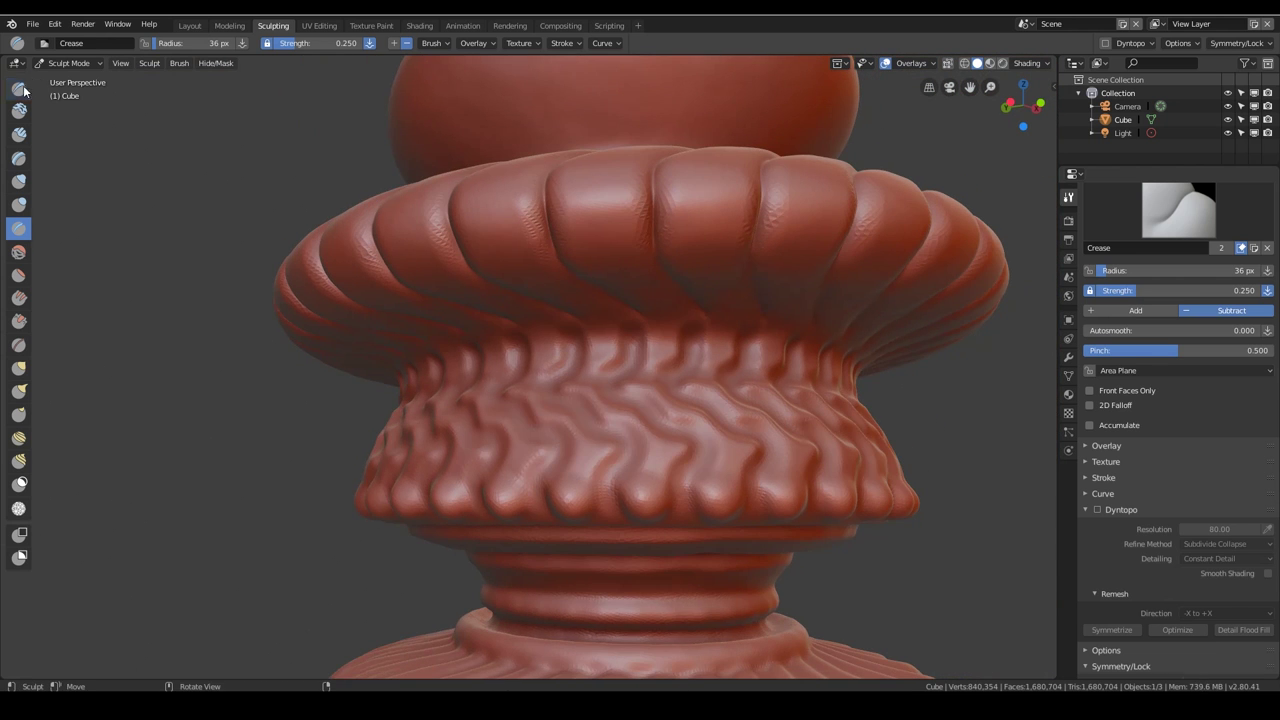
Step: Draw a raised band between the wide ring and the zigzag tier with the Draw brush at a 24 px radius
key(x)
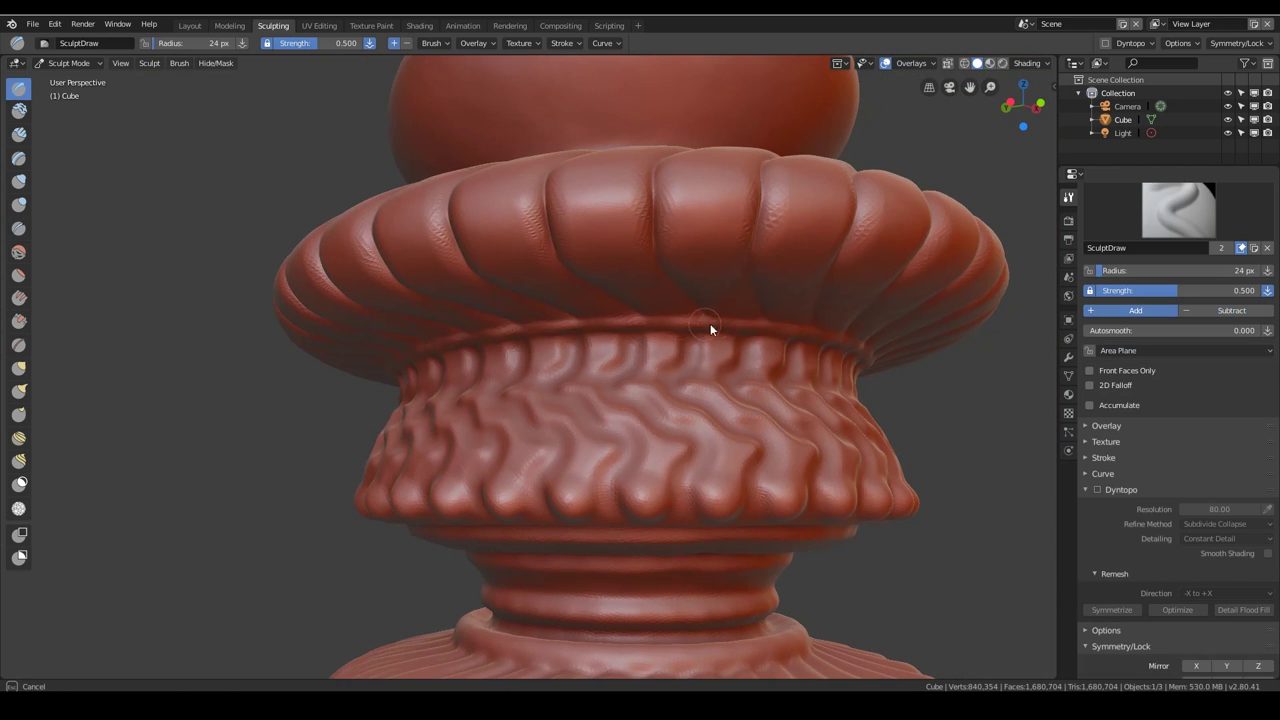
drag(710, 329, 801, 331)
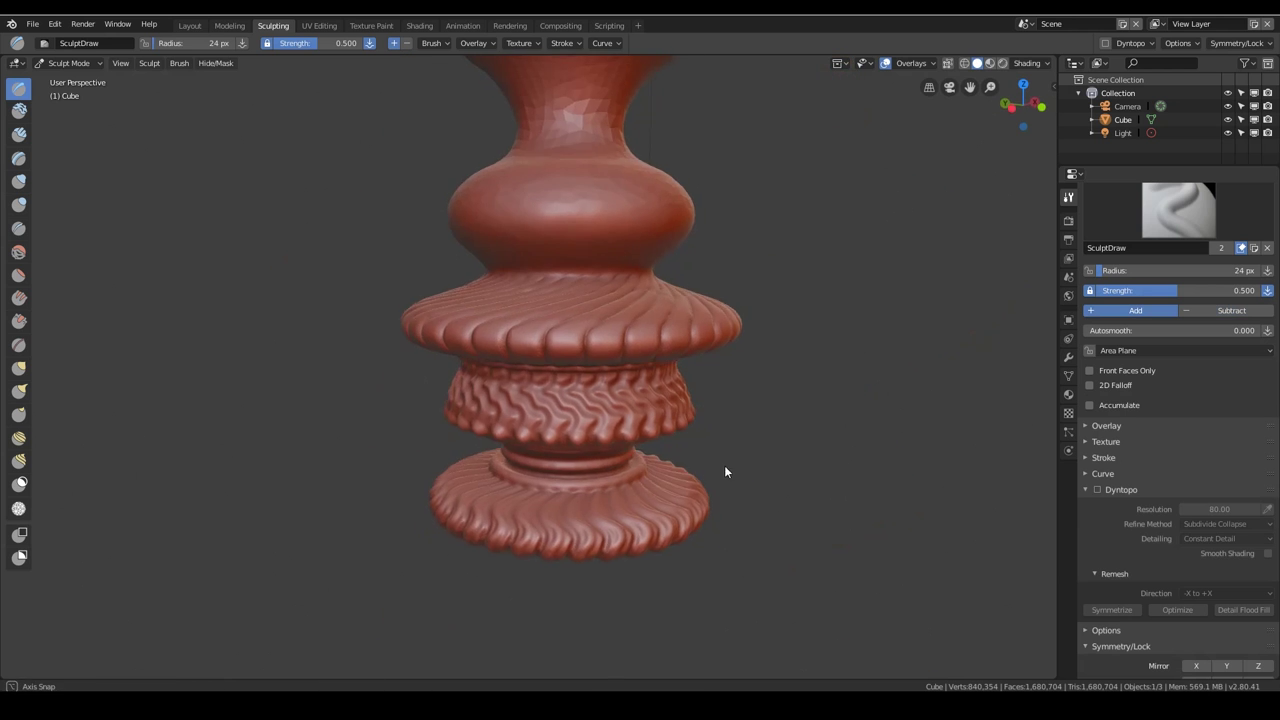
scroll(724, 465, up, 6)
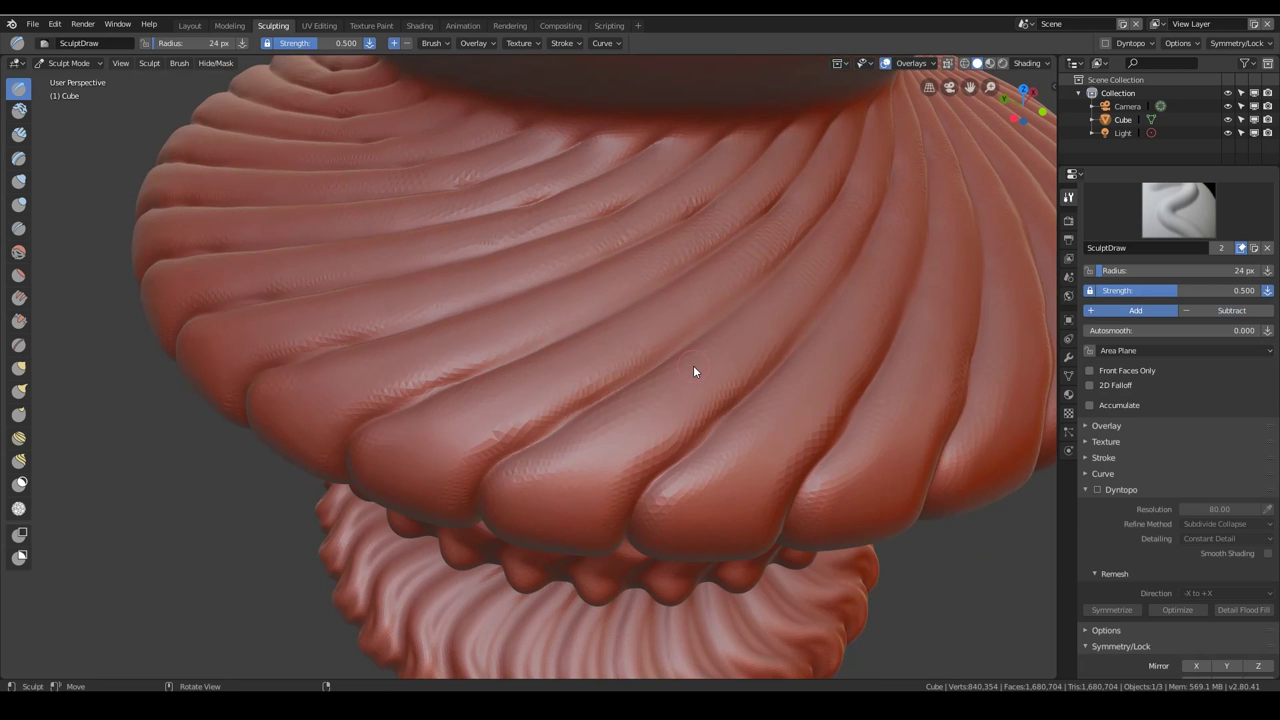
Step: Enable Dyntopo for the sculpt and delete the mesh's UVMap
click(1098, 490)
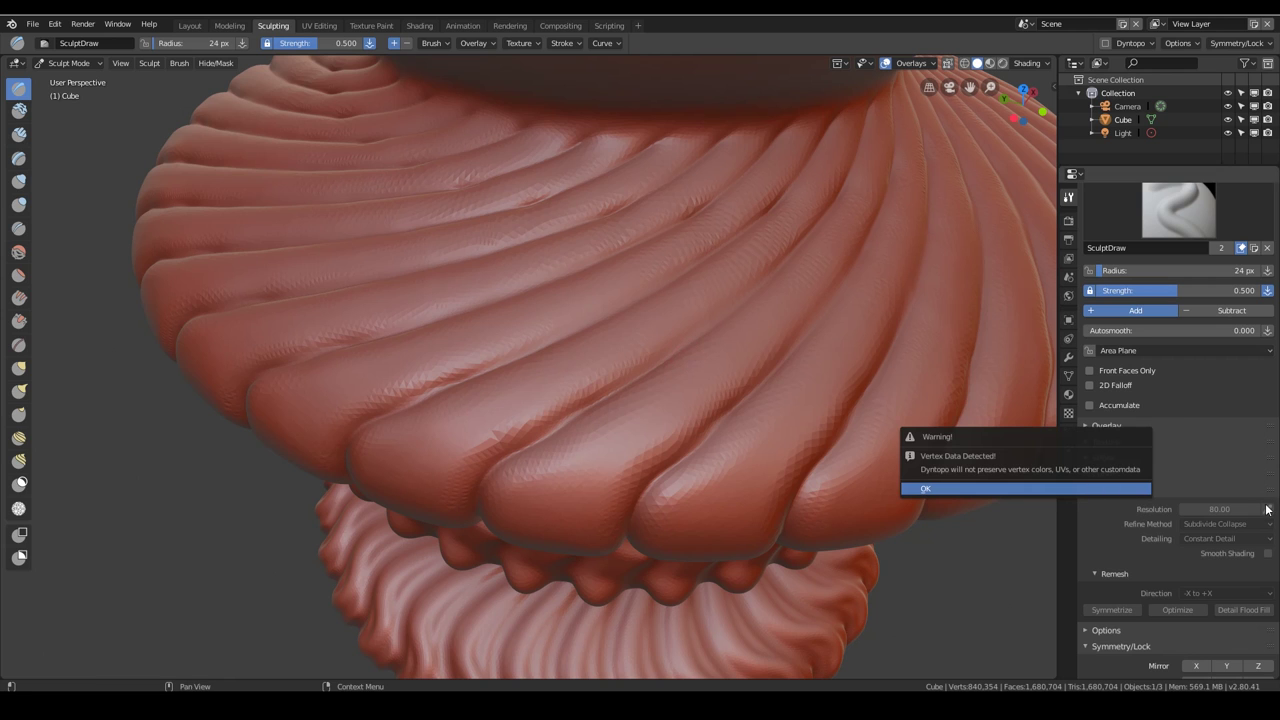
key(Return)
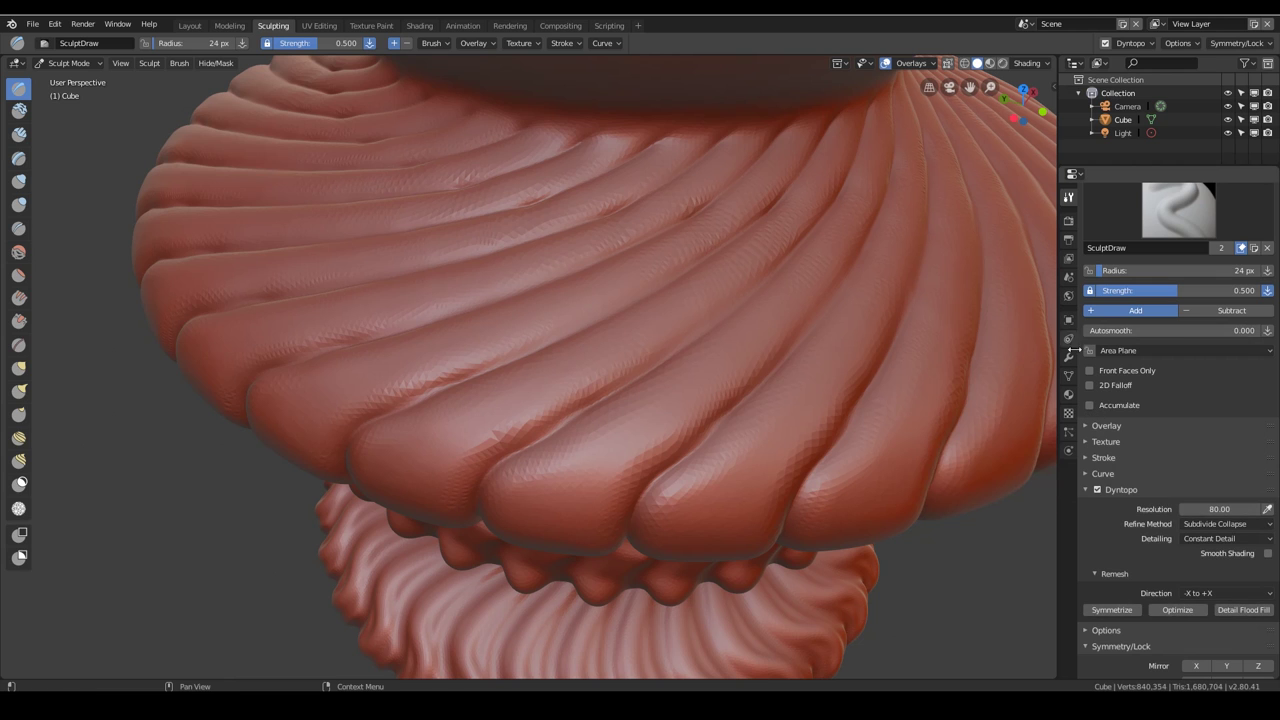
click(1068, 375)
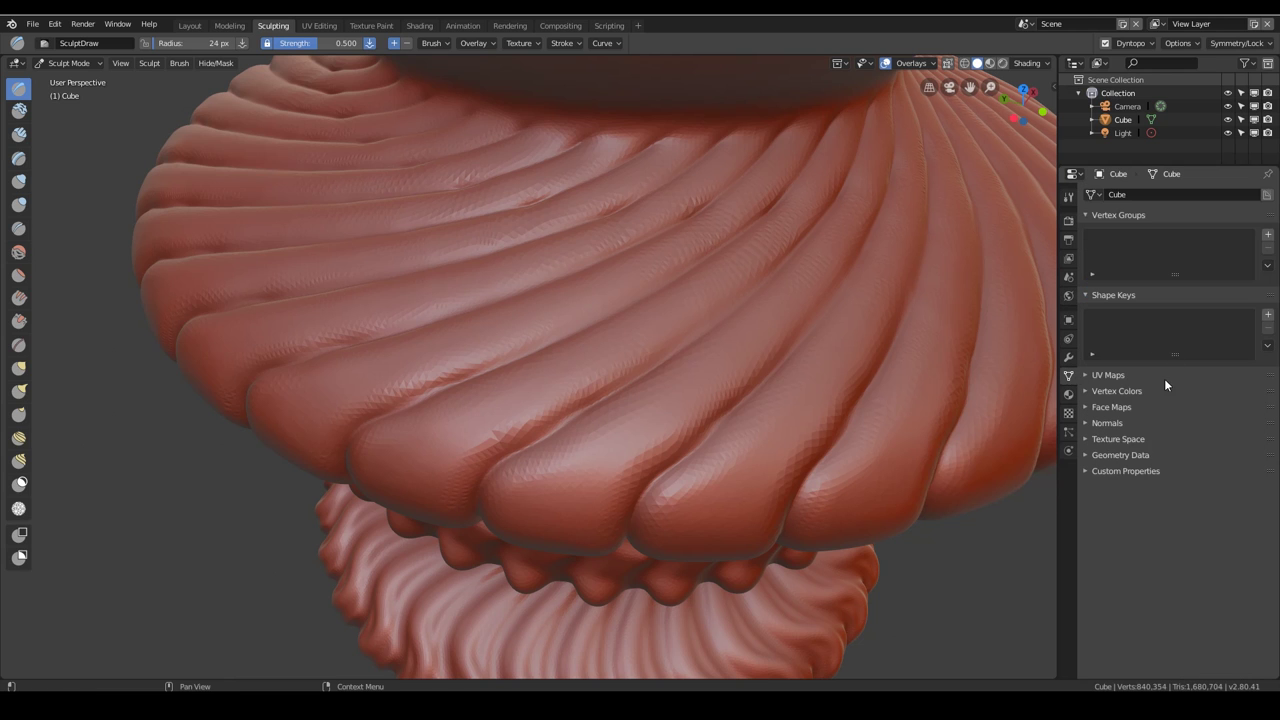
click(1132, 377)
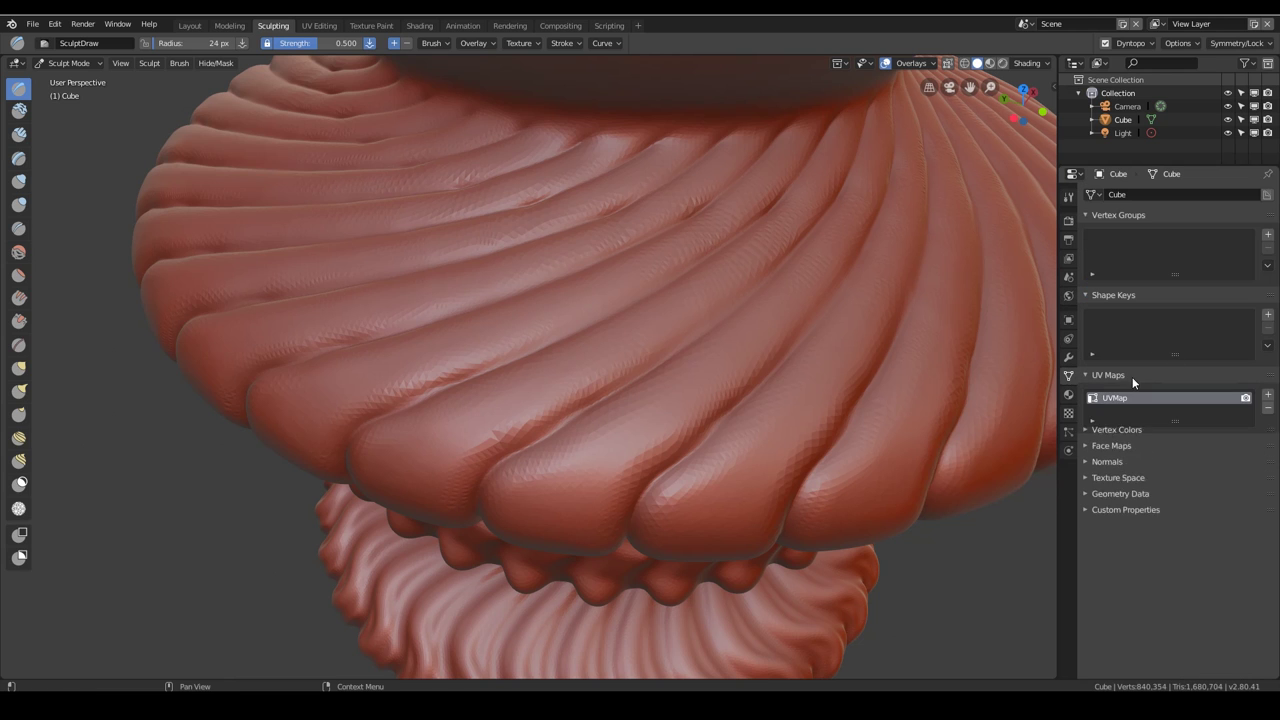
click(1268, 408)
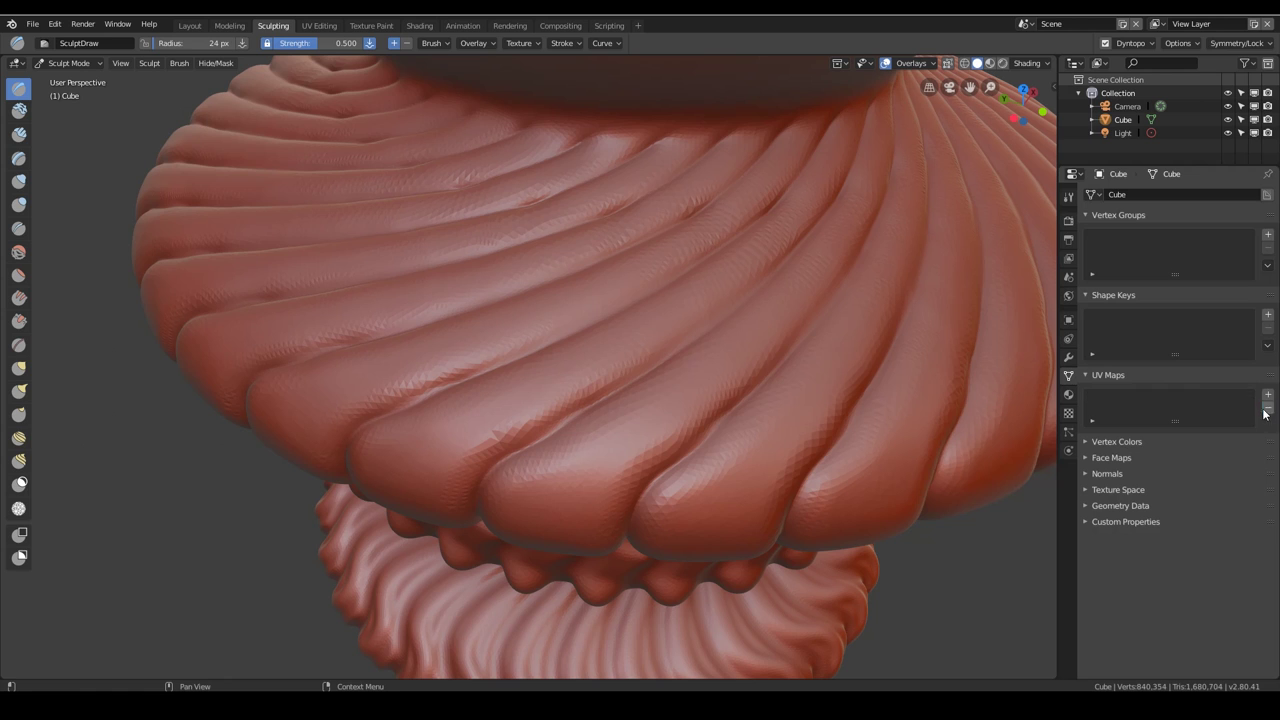
click(1069, 197)
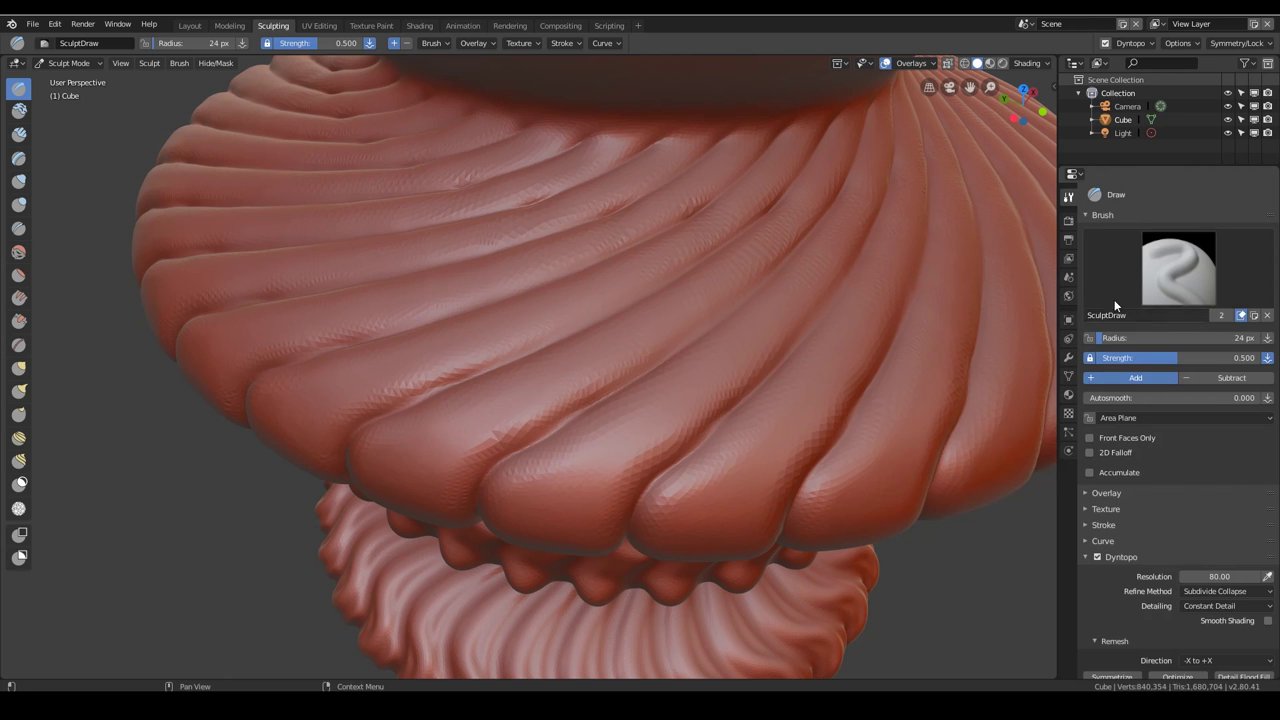
Step: Switch the Dyntopo detailing method to Relative Detail
click(1244, 593)
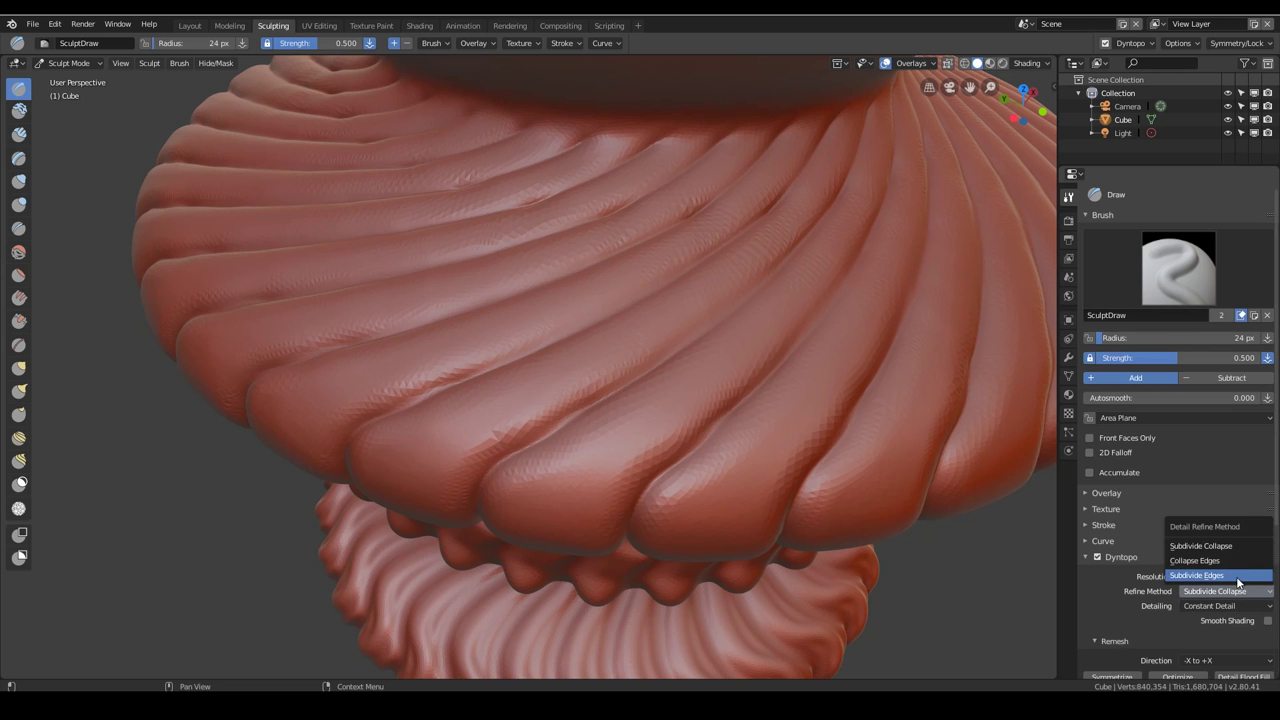
click(1235, 606)
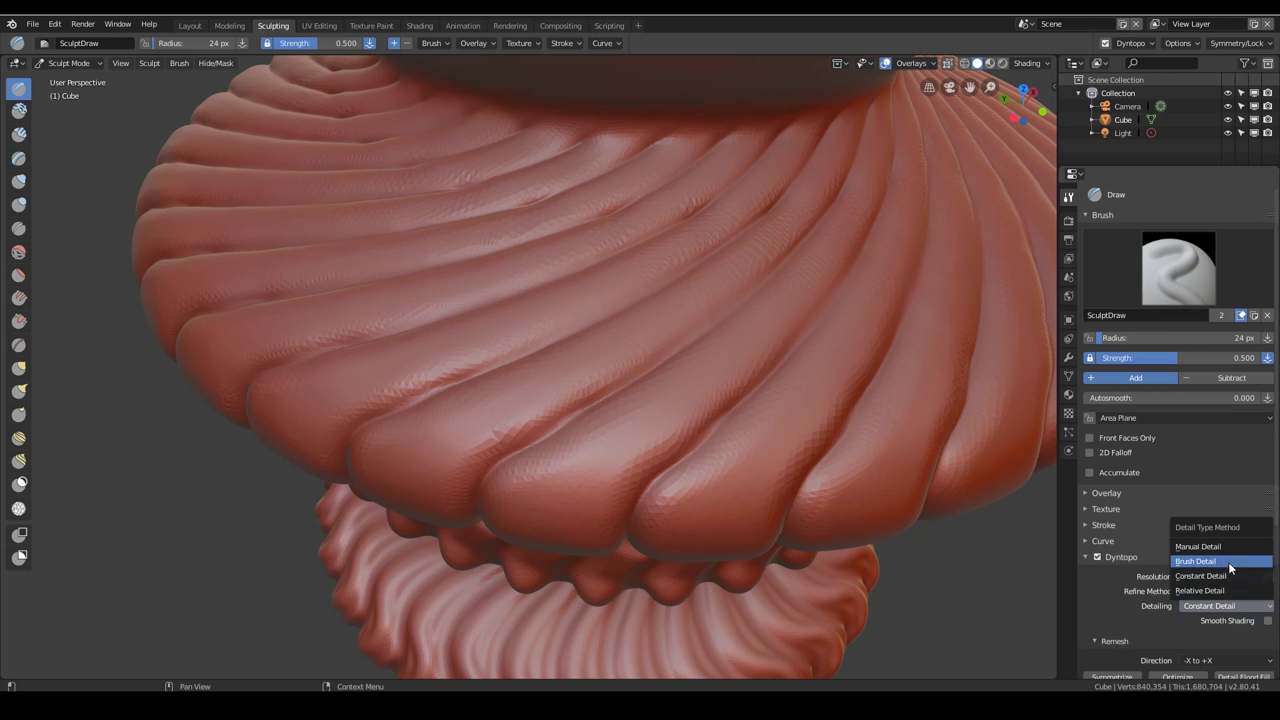
click(1227, 590)
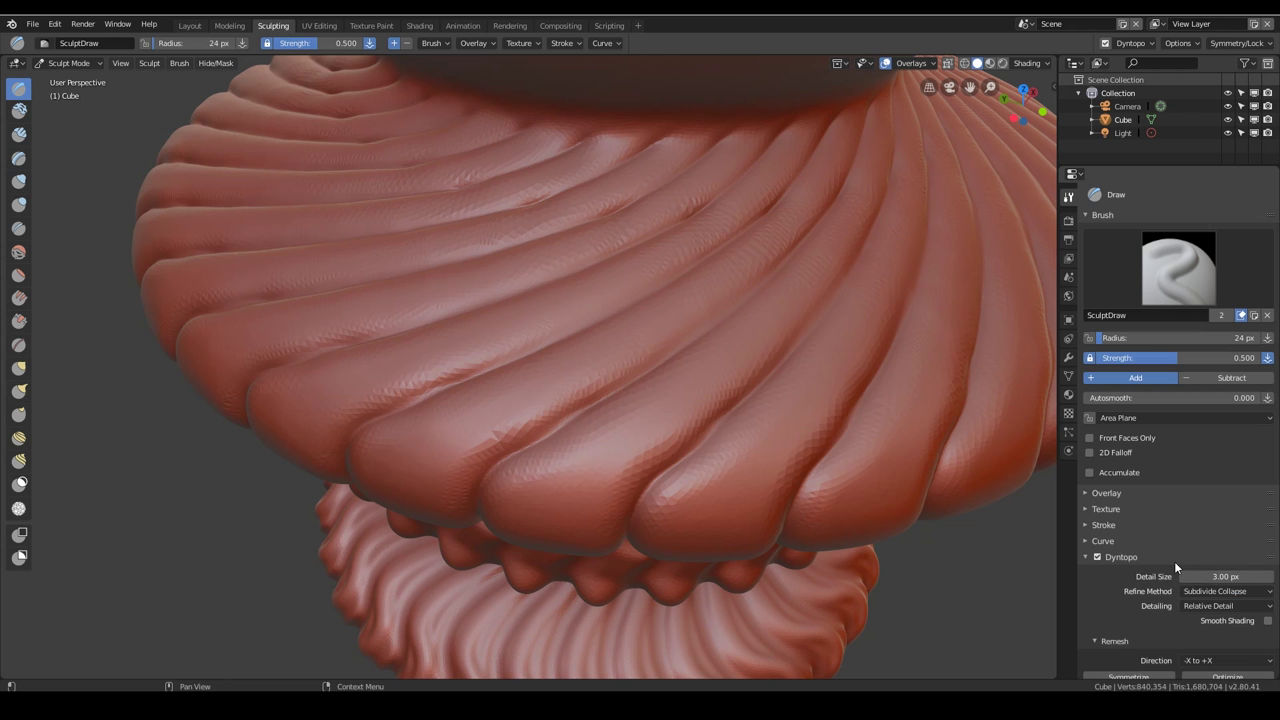
Step: Draw spiral curls on the wide ring's lobed rim and wavy lines along its ridges with the 24 px Draw brush
middle_drag(640, 455, 636, 371)
mouse_move(636, 376)
mouse_down()
mouse_move(594, 425)
mouse_move(628, 469)
mouse_up()
mouse_move(564, 436)
mouse_down()
mouse_move(660, 393)
mouse_move(670, 436)
mouse_move(628, 390)
mouse_move(631, 462)
mouse_move(540, 390)
mouse_up()
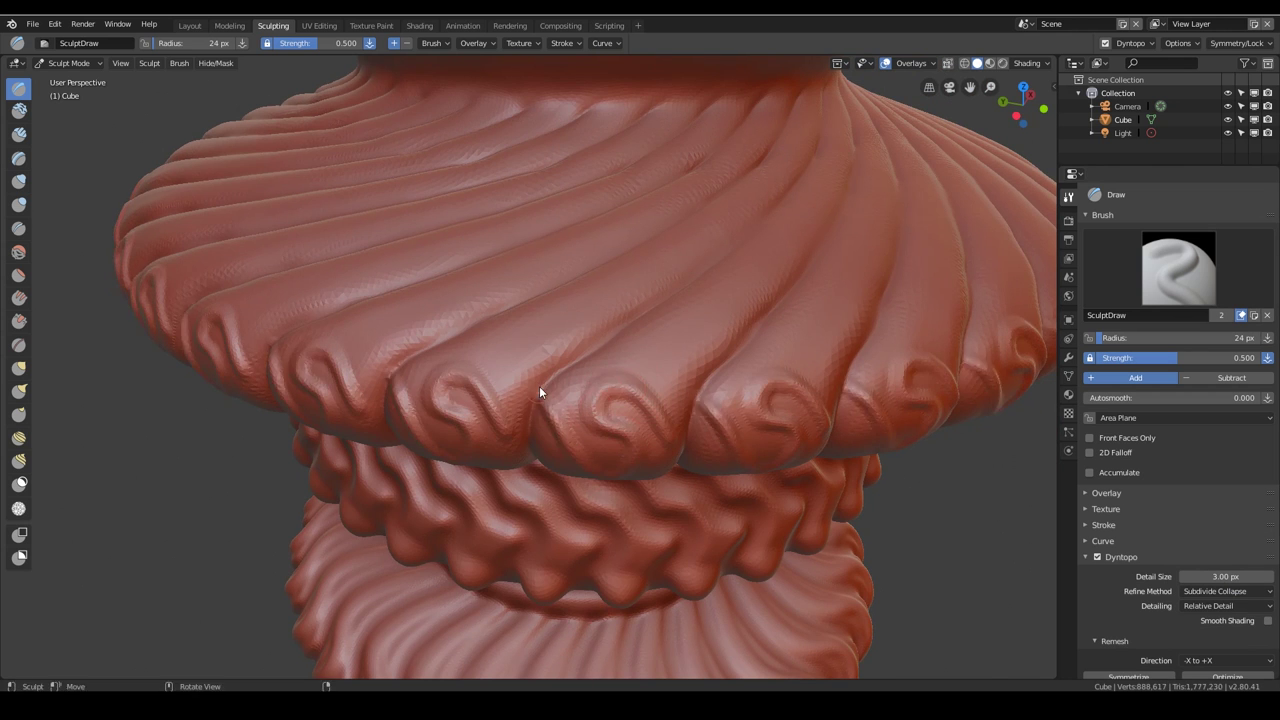
mouse_move(540, 390)
middle_down()
mouse_move(763, 396)
mouse_move(711, 280)
mouse_move(707, 372)
middle_up()
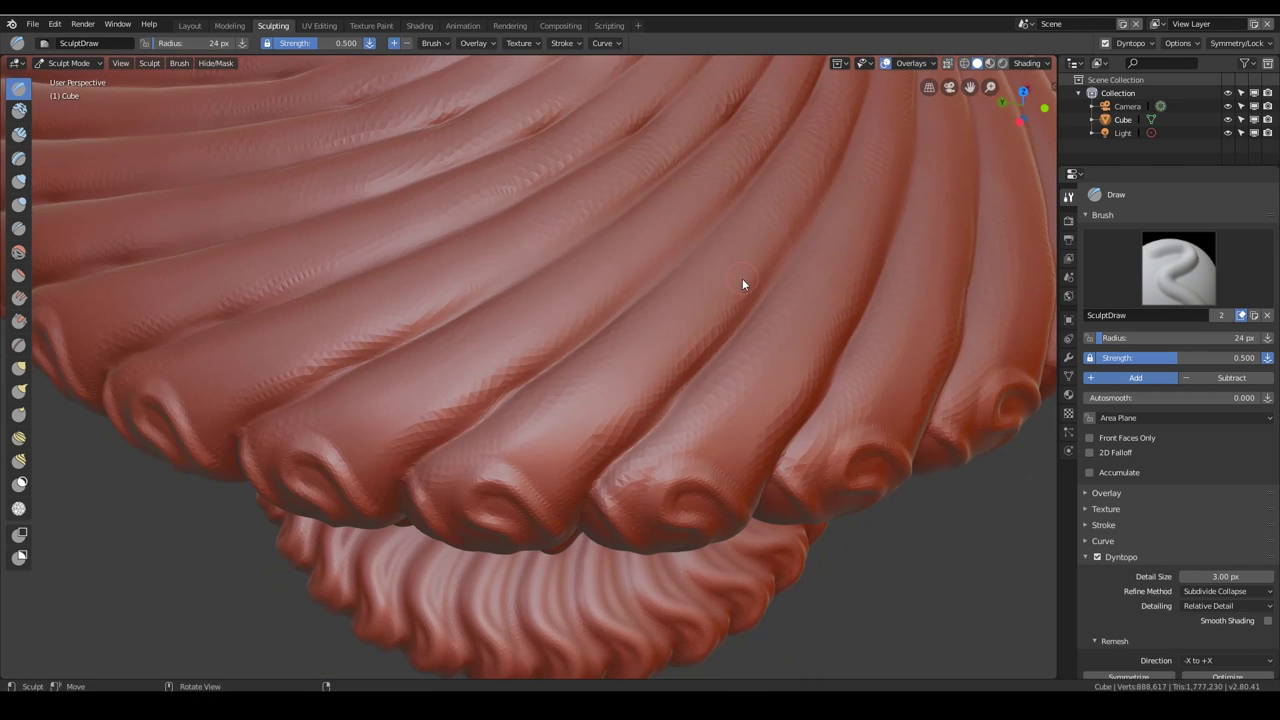
mouse_move(743, 280)
mouse_down()
mouse_move(640, 337)
mouse_move(644, 402)
mouse_move(514, 425)
mouse_move(567, 514)
mouse_up()
Step: Indent a small hole at each curl on the wide ring's rim and draw raised contours around the lobes
scroll(782, 298, down, 8)
mouse_move(782, 298)
middle_down()
mouse_move(706, 403)
mouse_move(636, 278)
middle_up()
scroll(706, 403, up, 5)
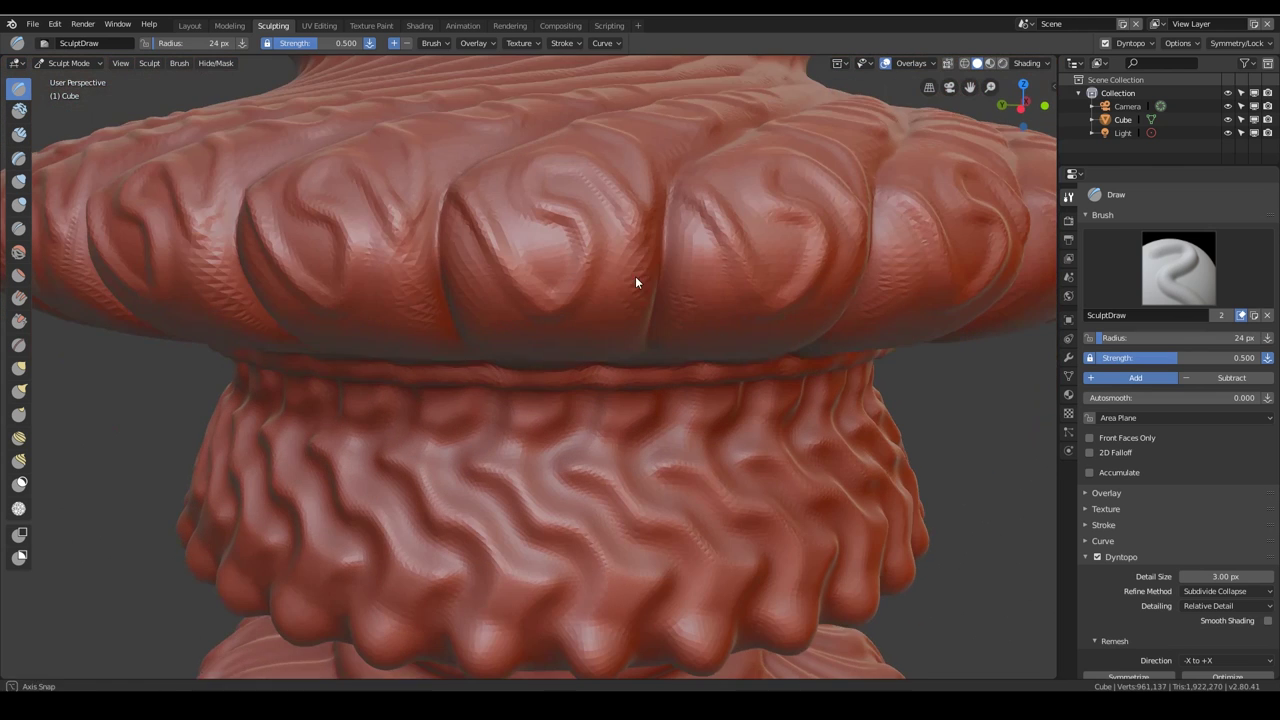
mouse_move(550, 248)
ctrl+mouse_down()
mouse_move(555, 238)
mouse_move(550, 248)
ctrl+mouse_up()
middle_drag(639, 243, 639, 220)
mouse_move(639, 219)
mouse_down()
mouse_move(602, 273)
mouse_move(457, 214)
mouse_move(472, 247)
mouse_up()
drag(574, 286, 675, 220)
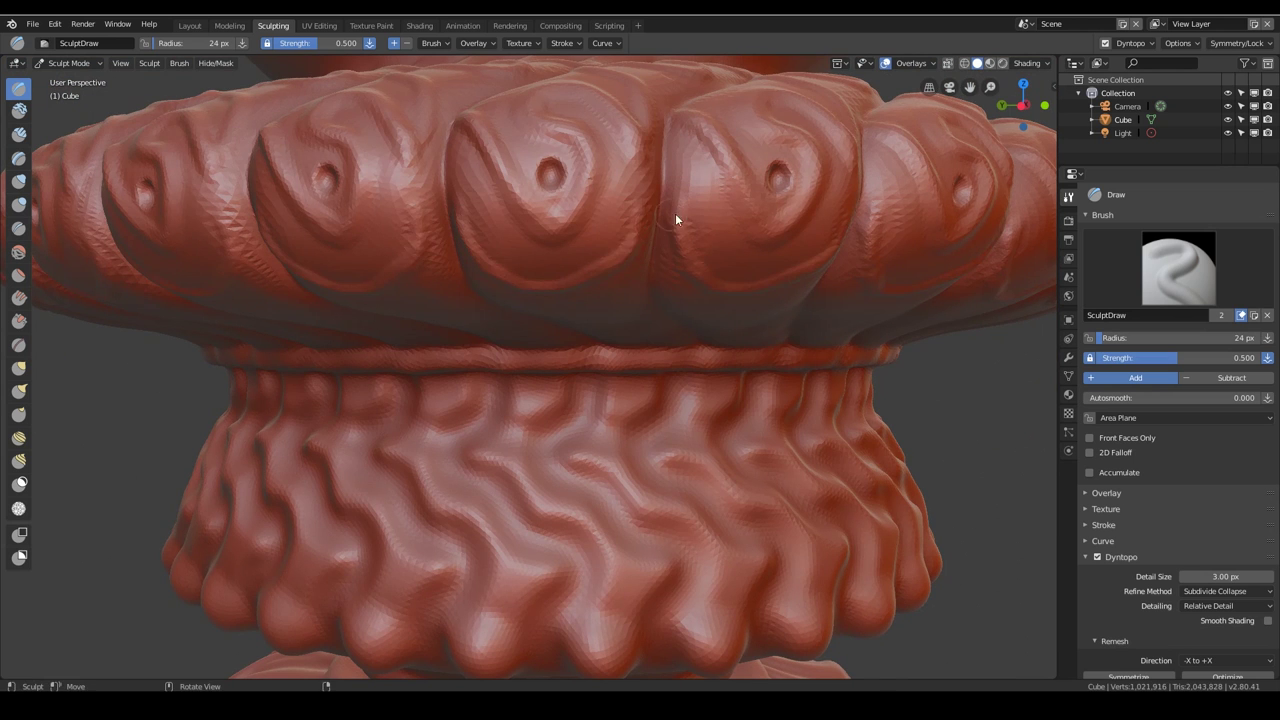
middle_drag(652, 204, 520, 189)
mouse_move(520, 189)
mouse_down()
mouse_move(609, 251)
mouse_move(543, 229)
mouse_move(658, 225)
mouse_move(526, 216)
mouse_move(512, 188)
mouse_up()
Step: Indent a small hole above each knob of the zigzag tier and draw small wavy lines along its ridges
mouse_move(560, 250)
middle_down()
mouse_move(610, 343)
mouse_move(632, 470)
mouse_move(650, 408)
middle_up()
scroll(632, 508, down, 8)
scroll(676, 297, up, 11)
ctrl+click(676, 297)
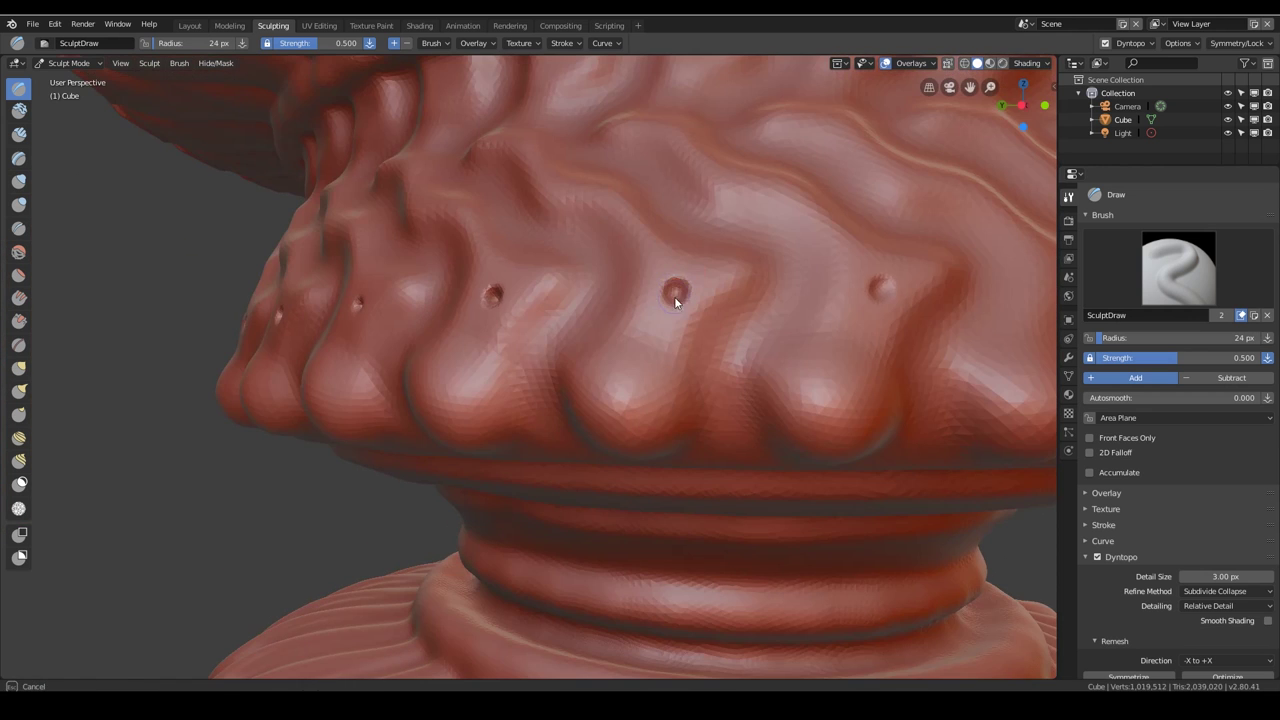
middle_drag(680, 170, 684, 224)
mouse_move(683, 224)
mouse_down()
mouse_move(666, 229)
mouse_move(700, 291)
mouse_move(766, 309)
mouse_move(884, 258)
mouse_up()
Step: Sharpen the zigzag tier's wavy lines with the Pinch brush at strength 1.000 and a 51 px radius
scroll(884, 258, down, 8)
middle_drag(772, 440, 760, 380)
scroll(750, 260, up, 8)
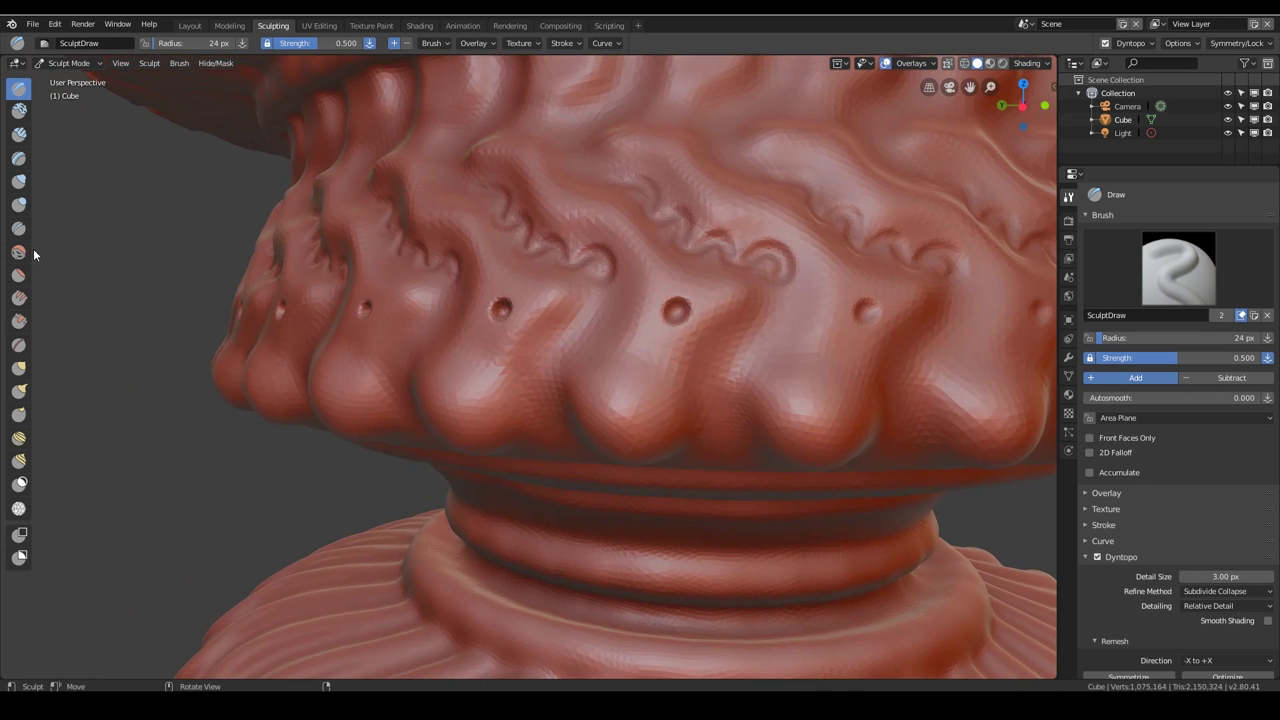
click(19, 344)
drag(318, 43, 429, 40)
key(f)
click(728, 314)
mouse_move(728, 314)
mouse_down()
mouse_move(676, 410)
mouse_move(687, 364)
mouse_up()
Step: Pinch the wavy lines and curls on the wide ring's ridges to sharpen them
scroll(641, 449, down, 4)
mouse_move(643, 450)
middle_down()
mouse_move(688, 483)
mouse_move(685, 498)
mouse_move(708, 500)
mouse_move(707, 540)
middle_up()
scroll(689, 394, up, 5)
scroll(682, 440, down, 5)
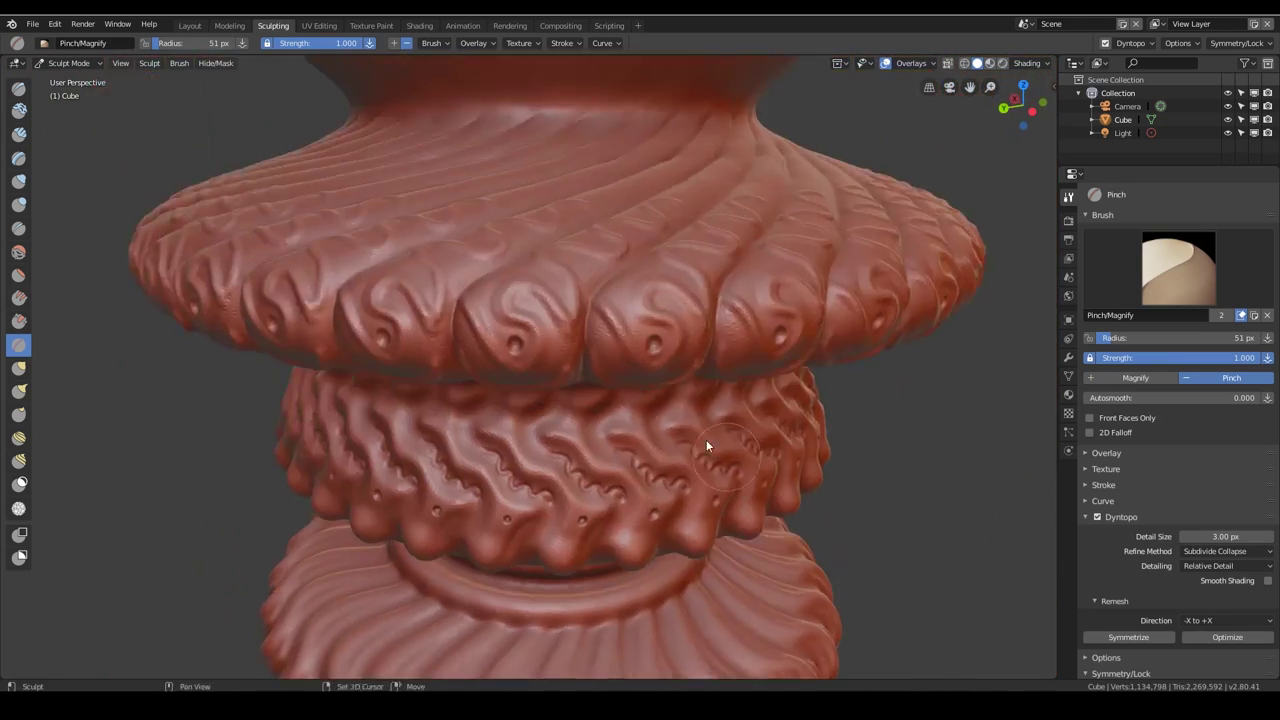
scroll(708, 354, up, 6)
middle_drag(363, 292, 450, 440)
drag(470, 448, 523, 444)
drag(761, 196, 612, 192)
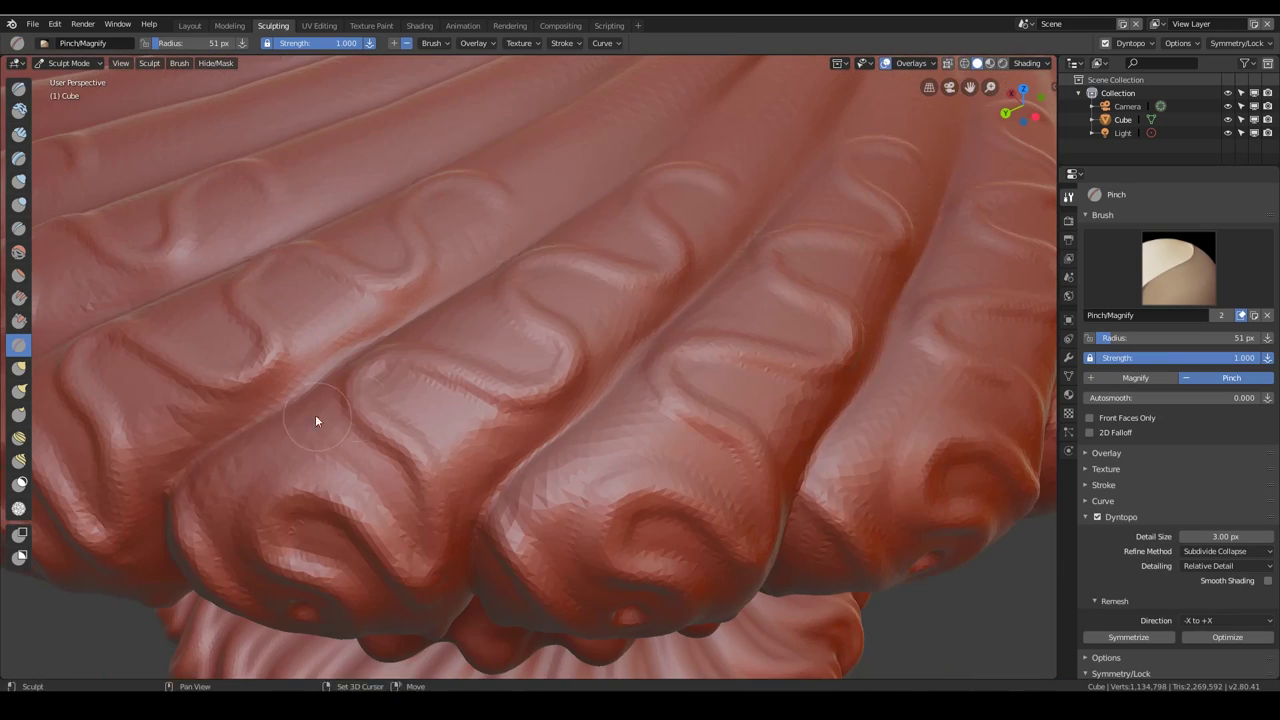
Step: Set the Dyntopo detail size to 5.10 px and pull the round bulge's side outward with the 114 px Snake Hook brush
scroll(586, 500, down, 5)
mouse_move(588, 503)
middle_down()
mouse_move(676, 318)
mouse_move(707, 350)
middle_up()
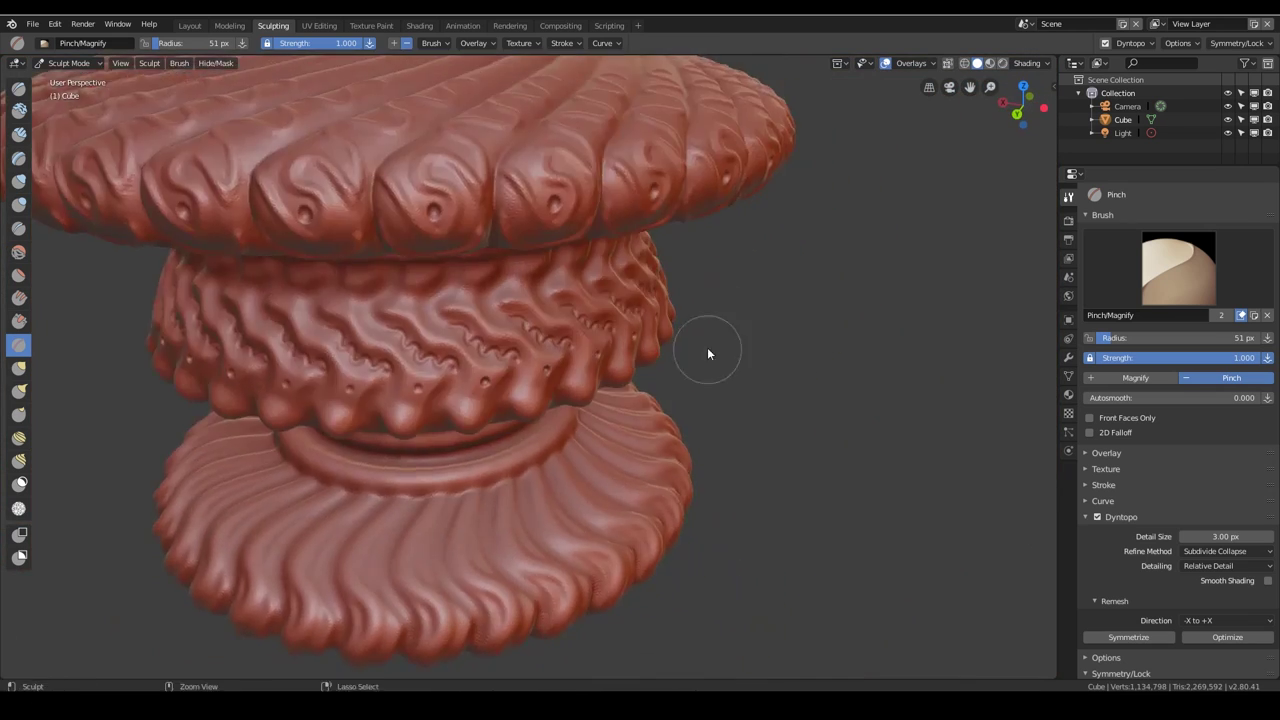
scroll(707, 350, down, 3)
shift+middle_drag(705, 170, 704, 339)
scroll(707, 339, up, 3)
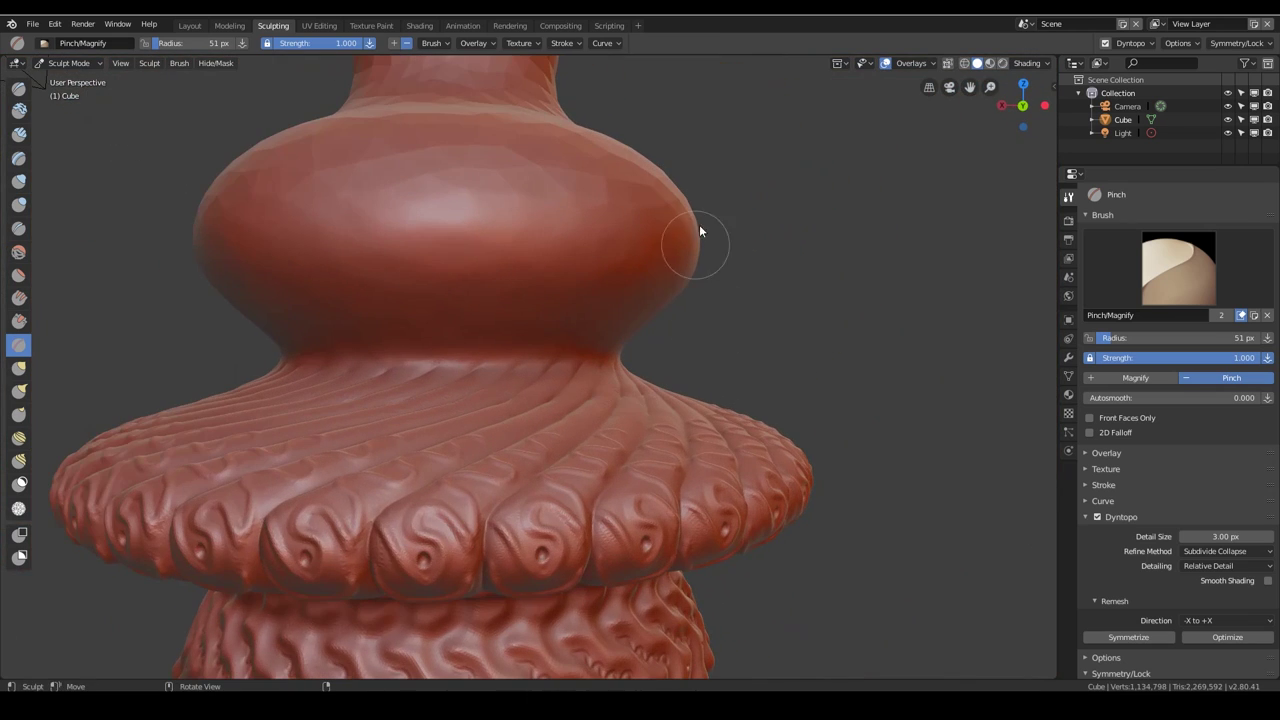
drag(1236, 536, 1206, 536)
click(18, 391)
scroll(618, 265, down, 1)
shift+middle_drag(618, 259, 645, 330)
scroll(645, 330, up, 2)
drag(686, 323, 716, 294)
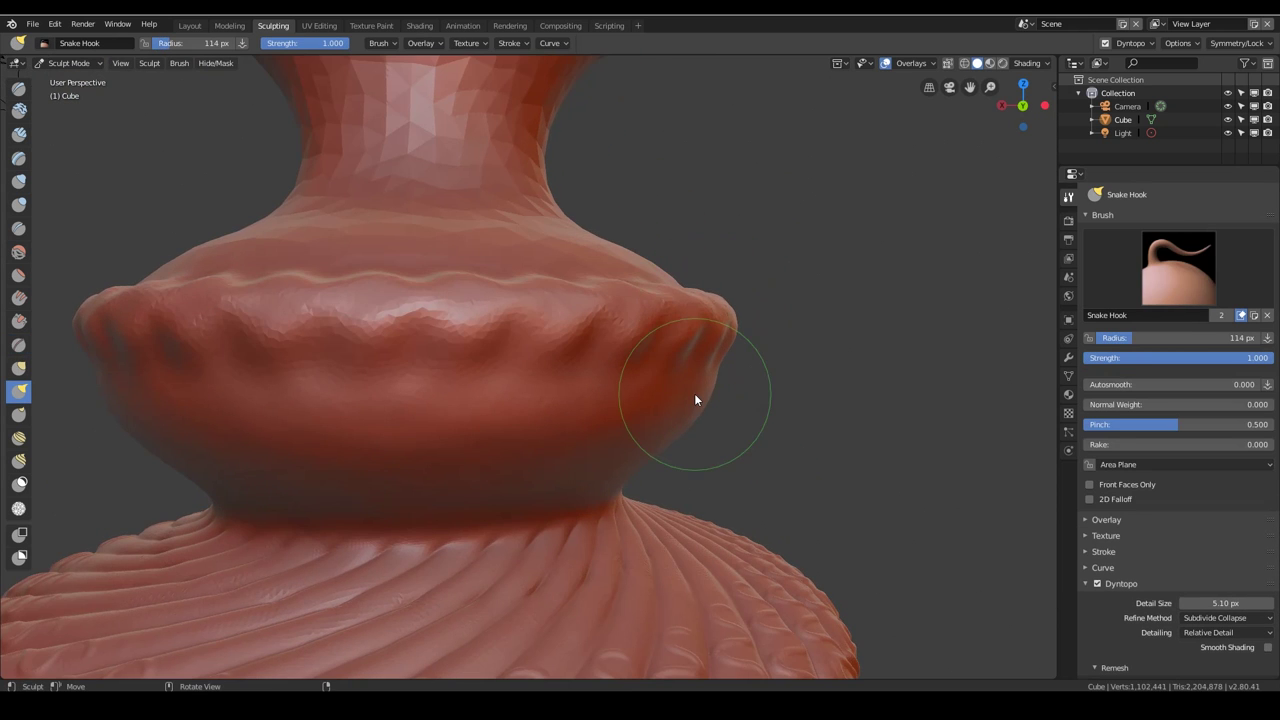
Step: Set the radial symmetry around Z to 6
scroll(1194, 289, down, 6)
click(1230, 606)
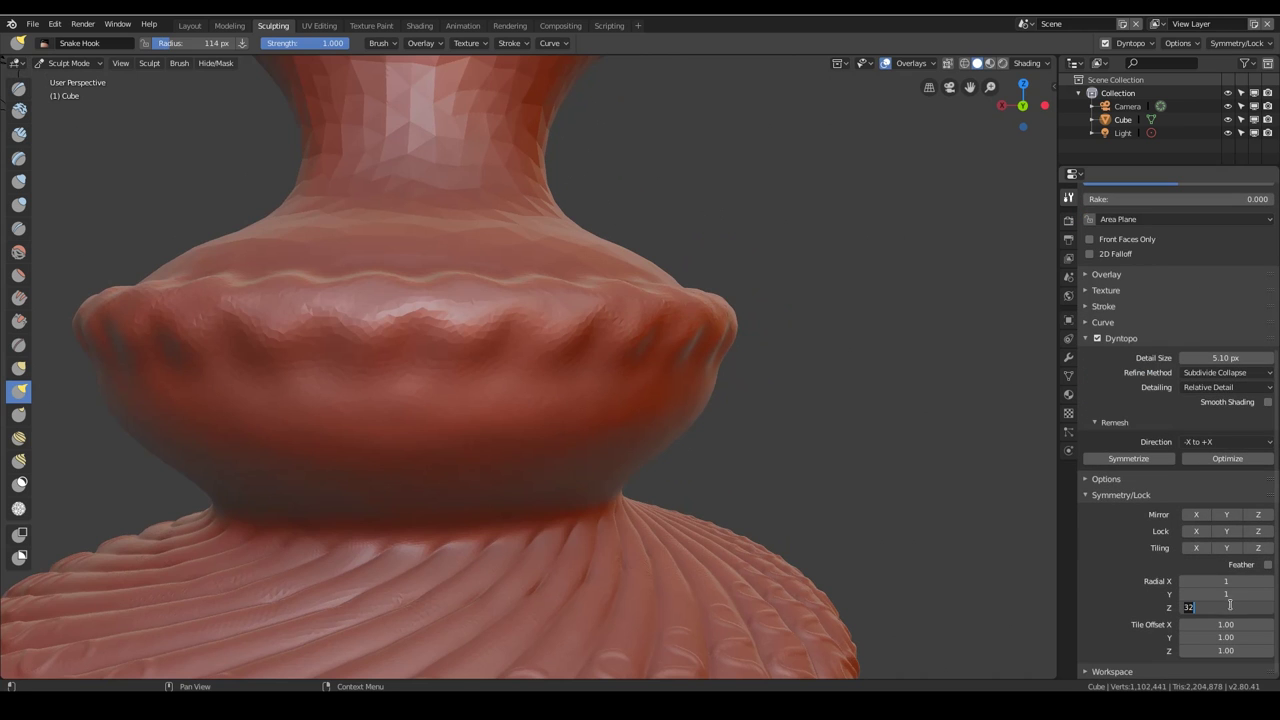
text(6)
key(Return)
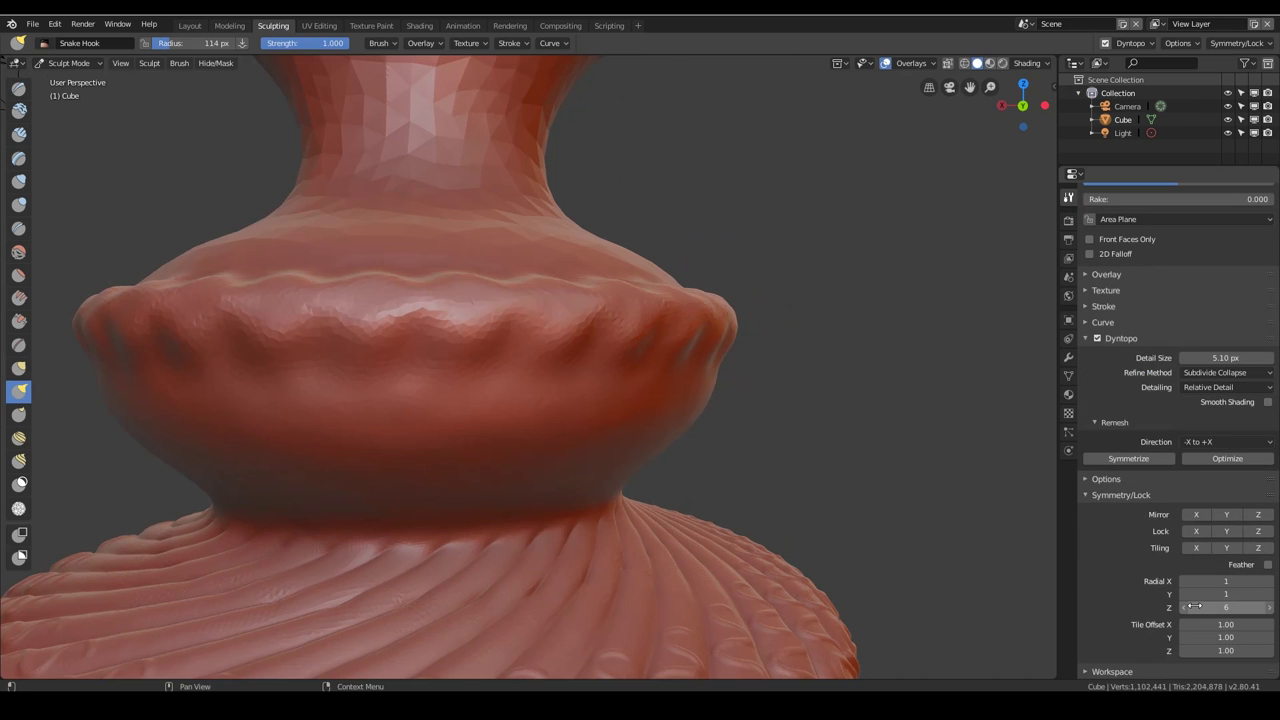